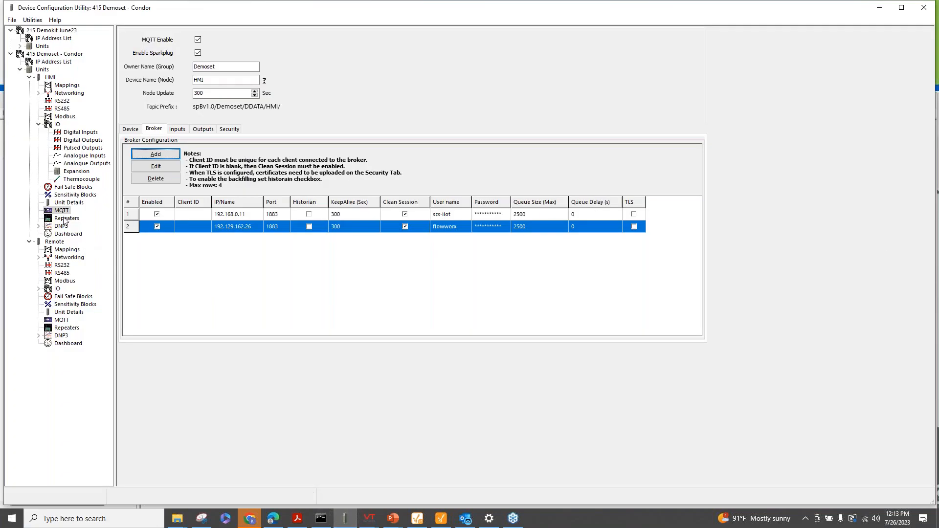
Show the HMI unit's MQTT Device list and its two Broker connections, then bring up the Start menu
click(63, 210)
click(131, 131)
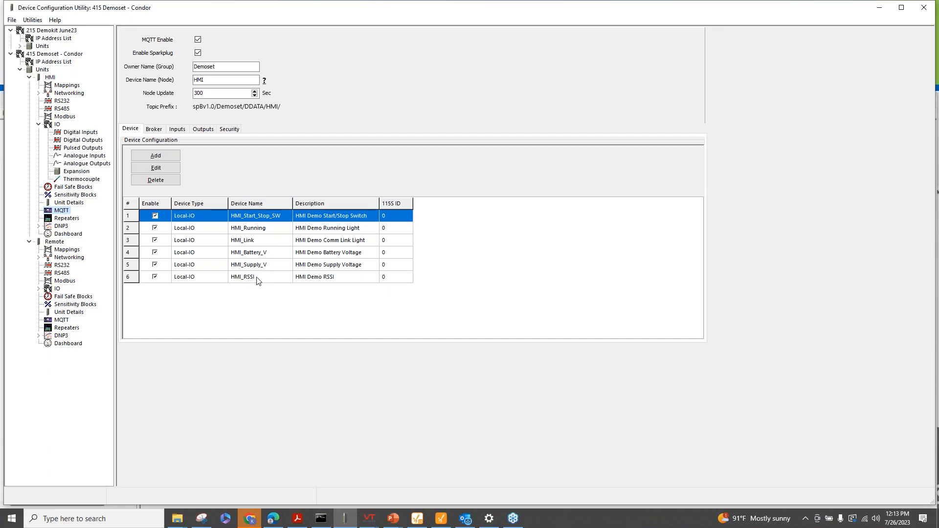
click(155, 130)
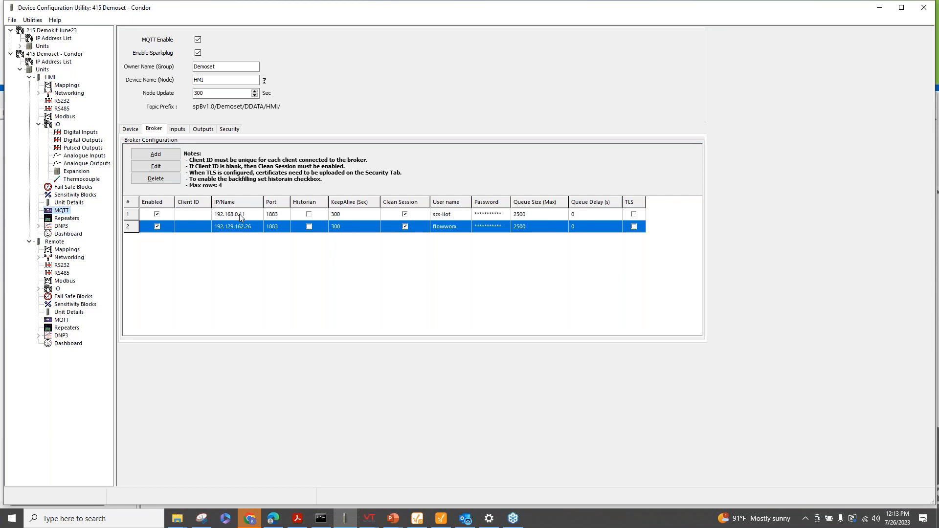
key(super)
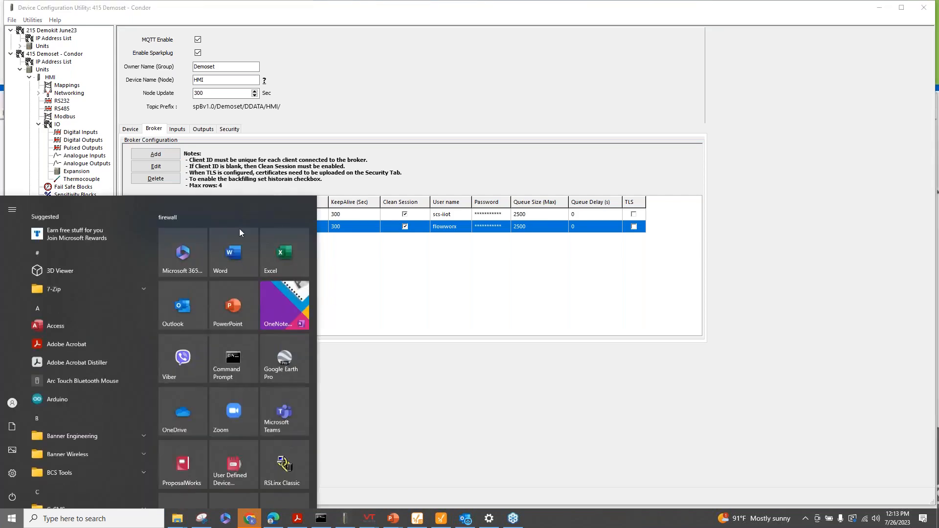
Check the Teltonika-RUT955 MQTT Publisher page in Chrome (broker 192.168.0.11, port 1883, TLS off)
click(245, 521)
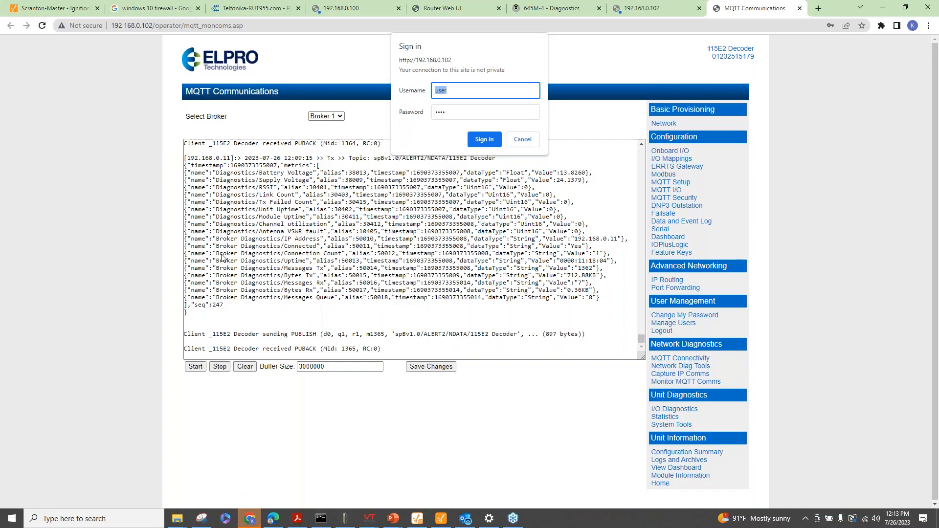
click(232, 10)
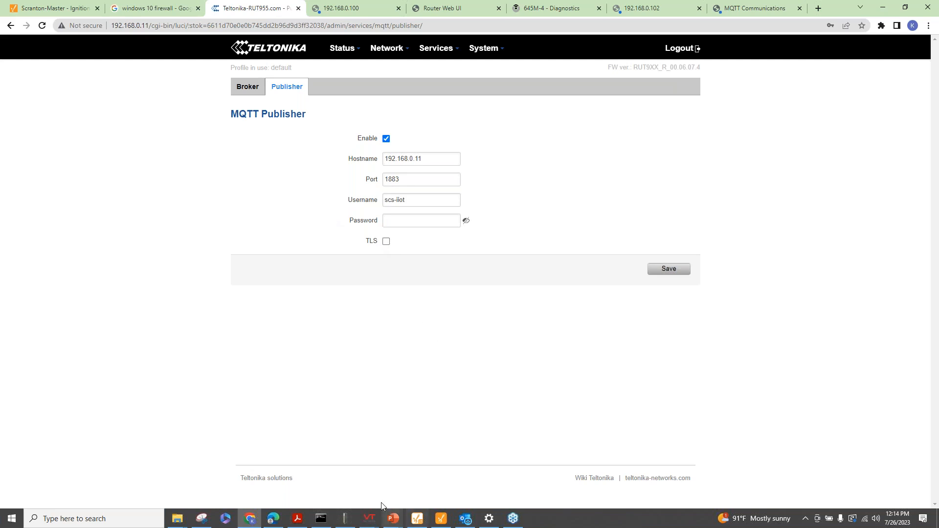
click(345, 518)
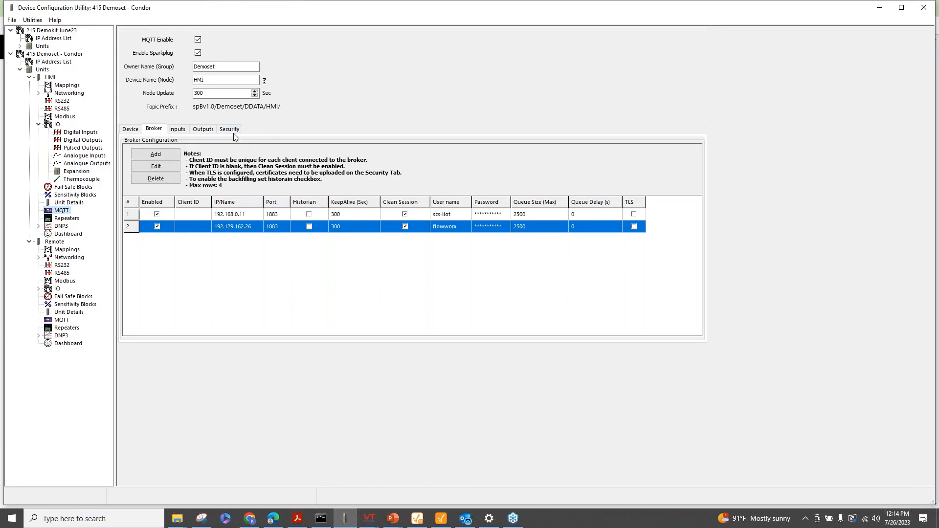
Step through the HMI's MQTT Inputs and Outputs mappings to the Security tab's uninstalled certificates
click(179, 130)
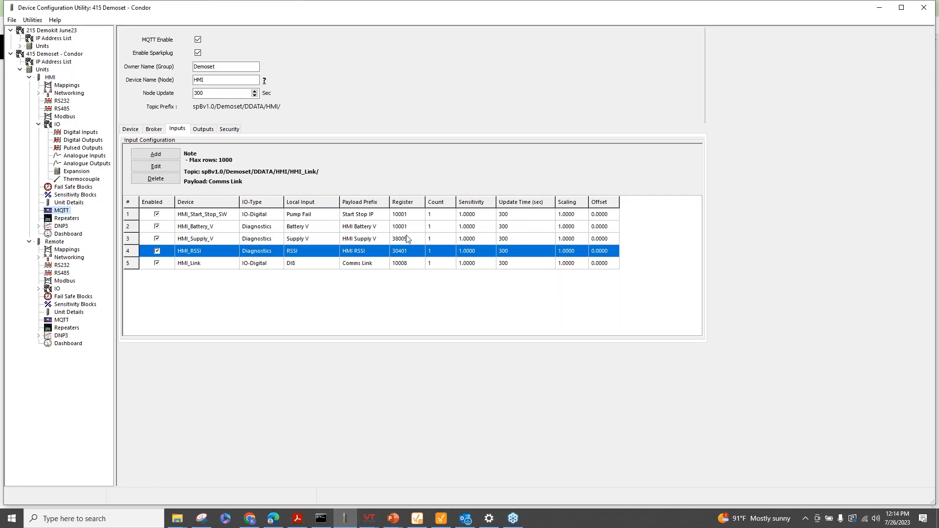
click(199, 131)
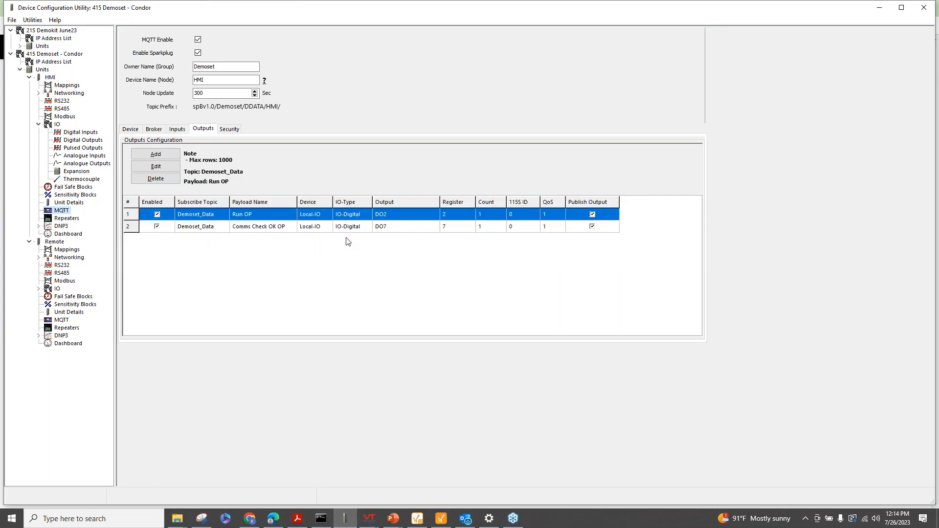
click(228, 132)
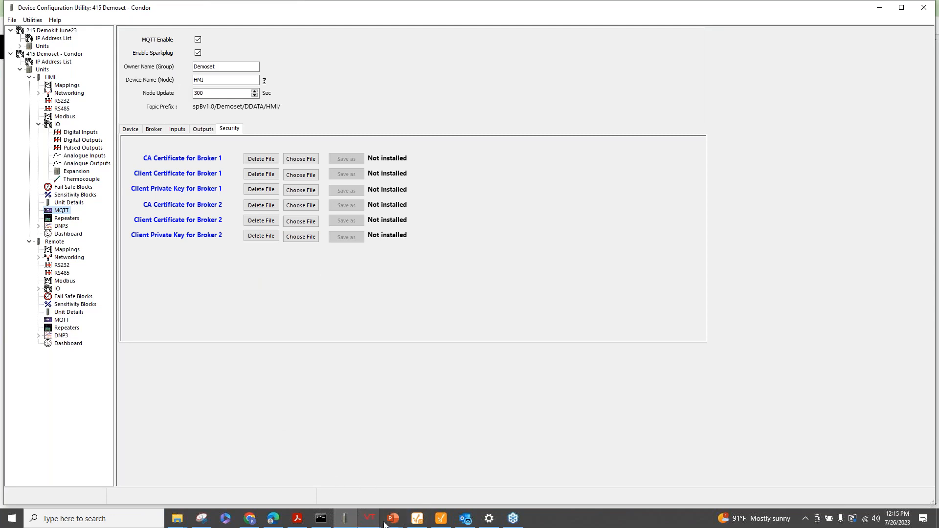
Open VTScada's ELPRO MQTT SpB Client Tag Browser and expand Demoset > HMI
mouse_move(371, 520)
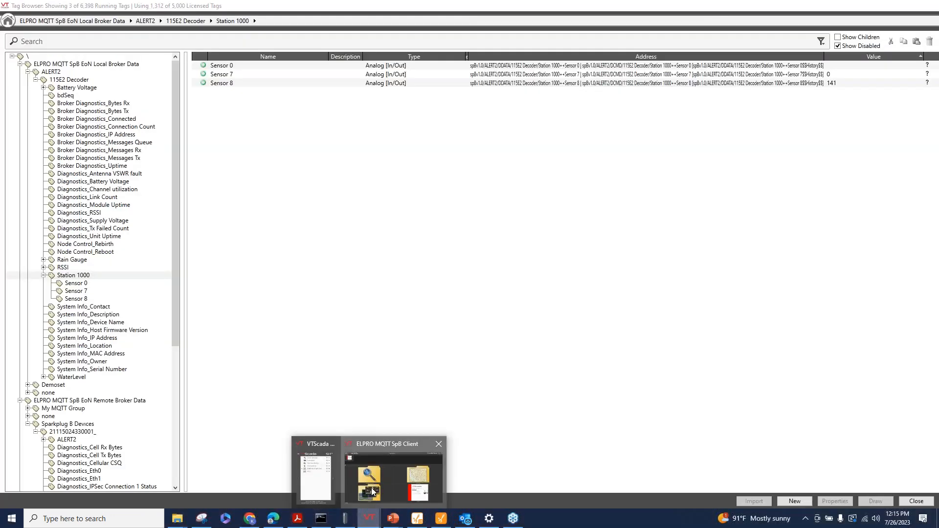
click(372, 491)
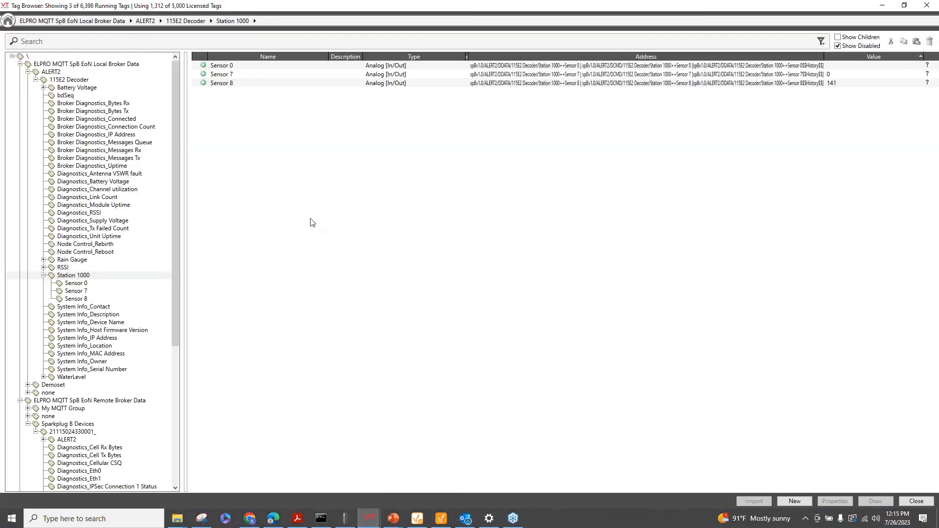
click(29, 73)
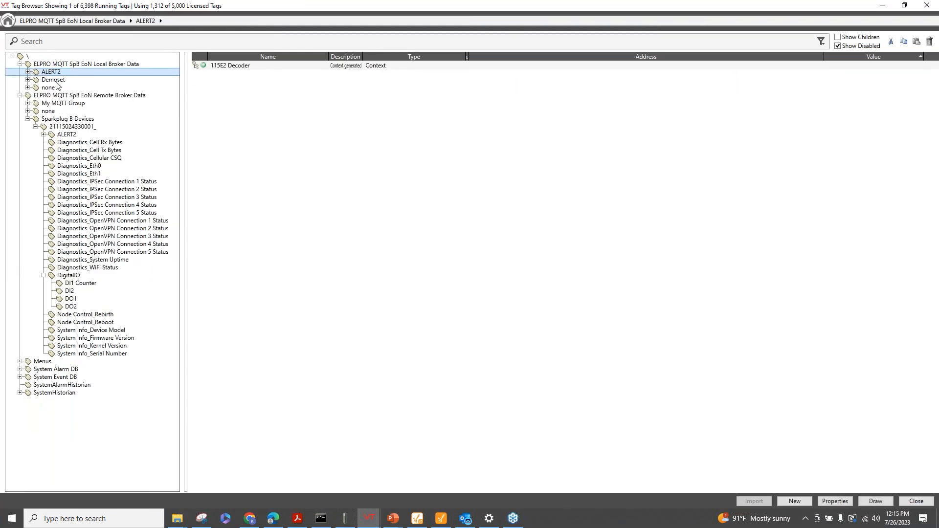
click(29, 80)
double_click(52, 88)
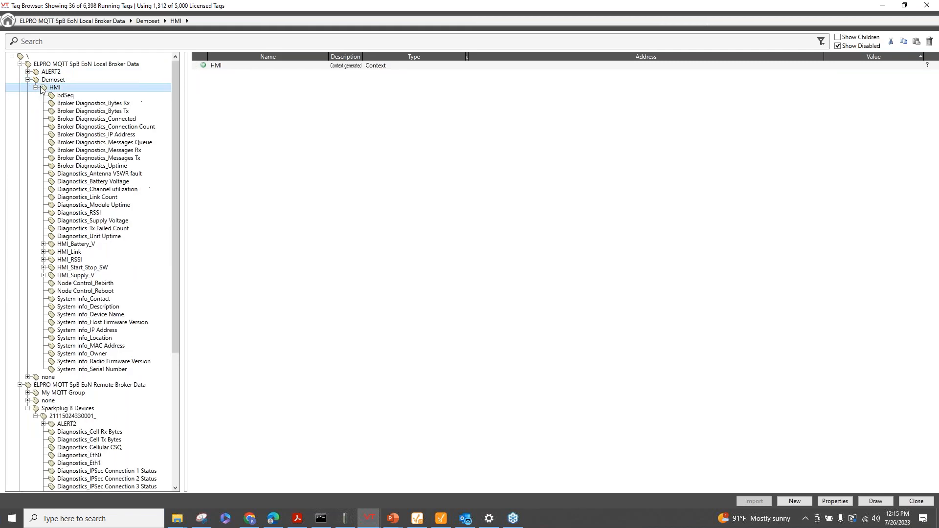
Verify HMI_Battery_V is 14, HMI_Link is On, HMI_Start_Stop_SW's state, and HMI_Supply_V is 24
click(77, 244)
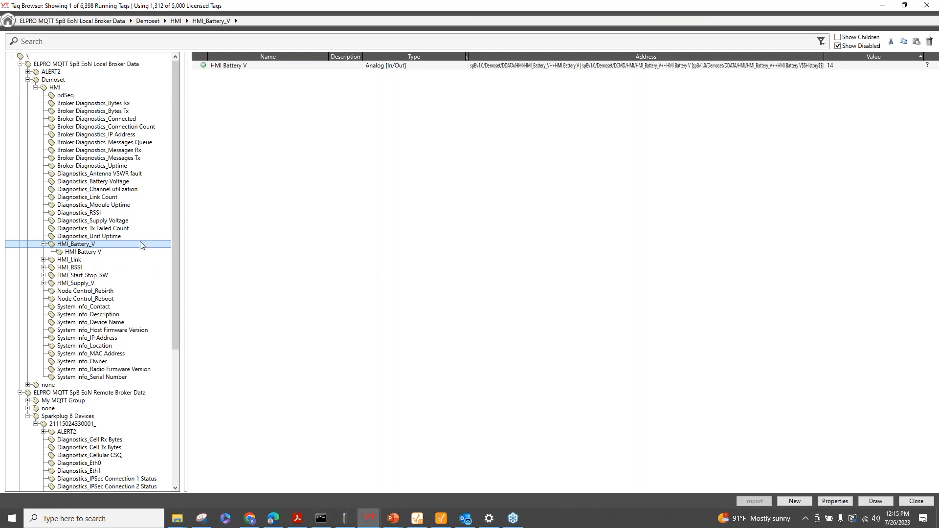
click(44, 260)
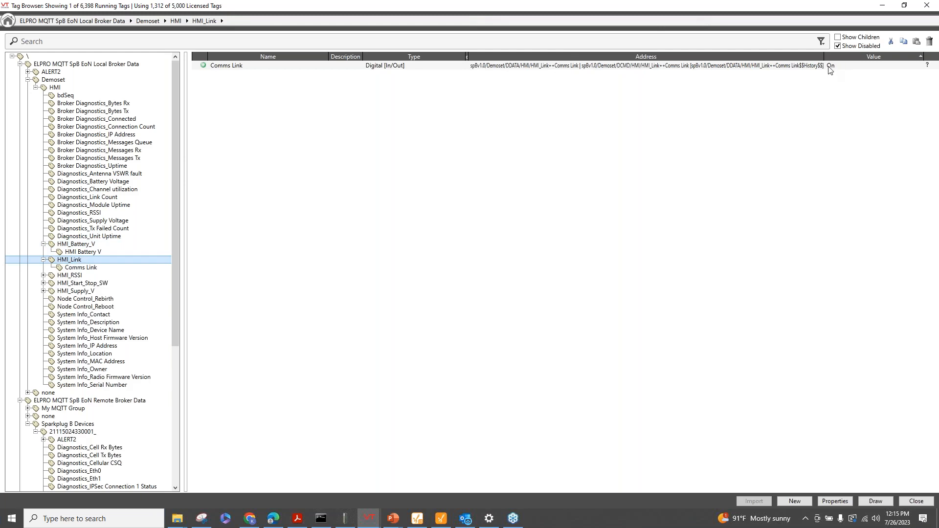
click(79, 283)
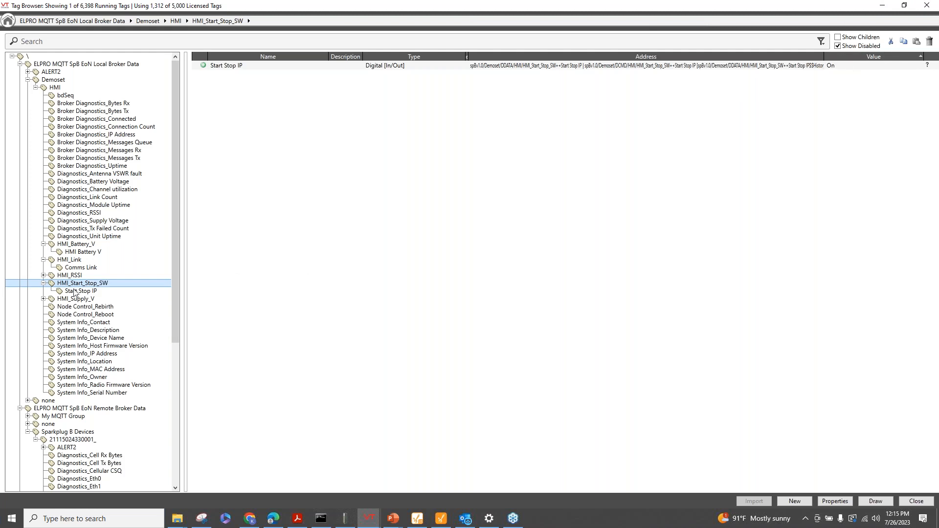
click(89, 299)
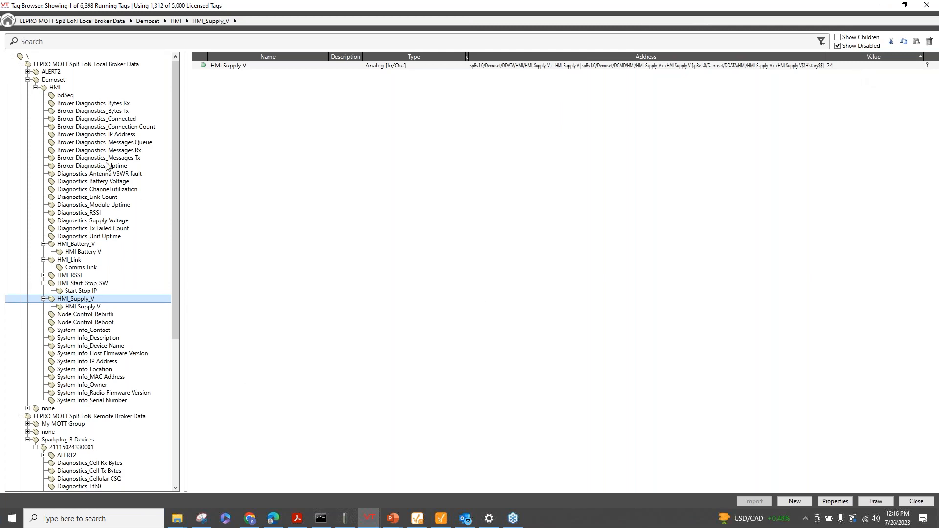
click(35, 88)
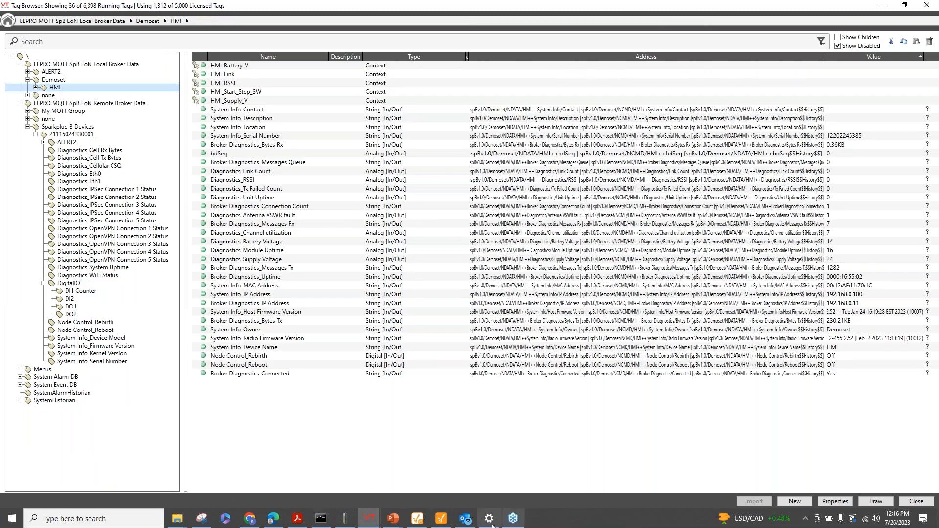
click(344, 518)
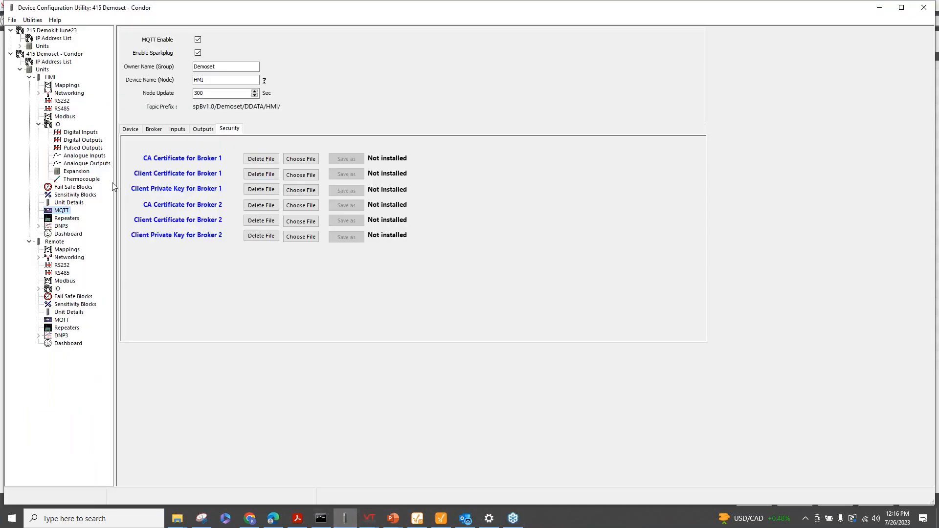
Redisplay the HMI's six Local-IO MQTT devices and select the HMI_Supply_V entry
click(136, 129)
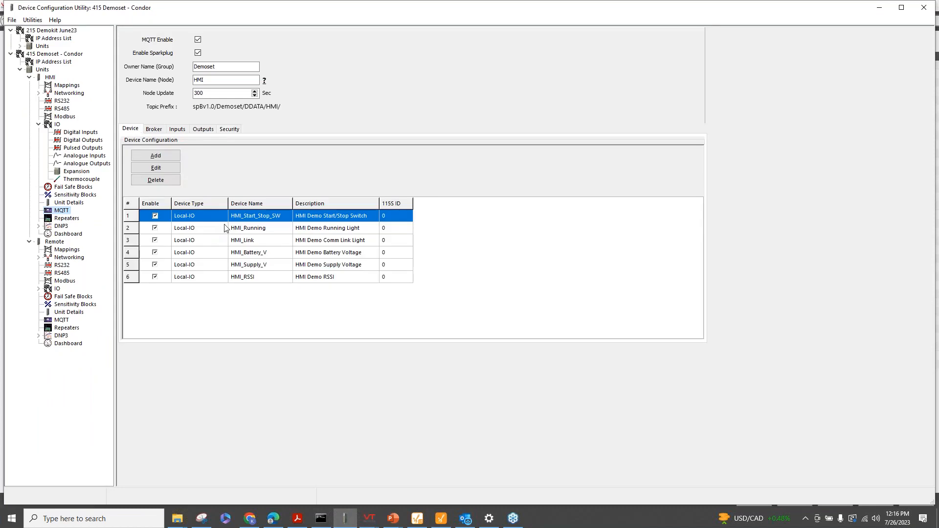
click(263, 265)
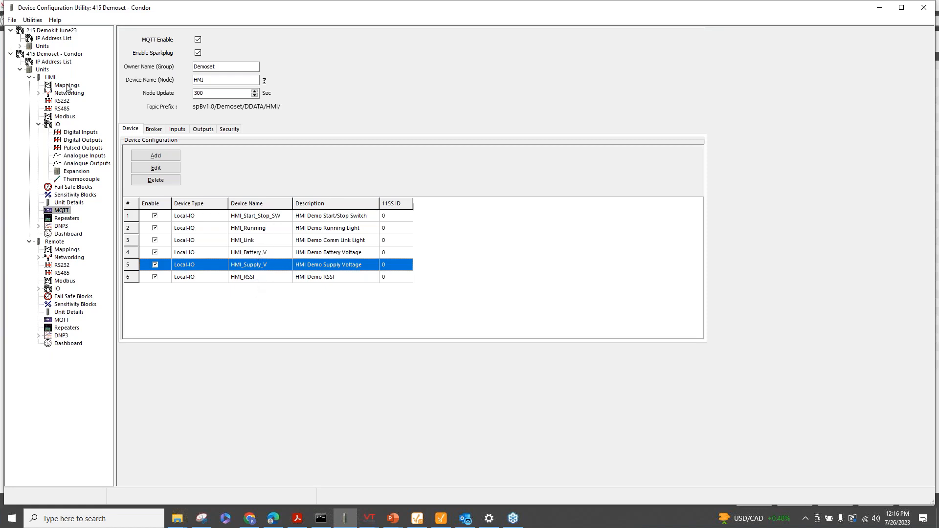
click(398, 524)
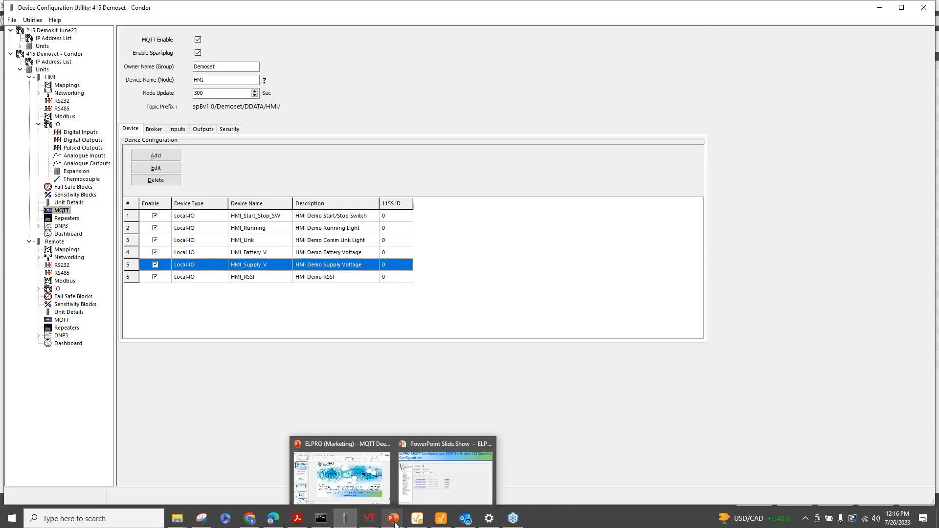
Resume the slide show, going back to the 415U2 Demoset radio slide, then advancing two slides
click(423, 485)
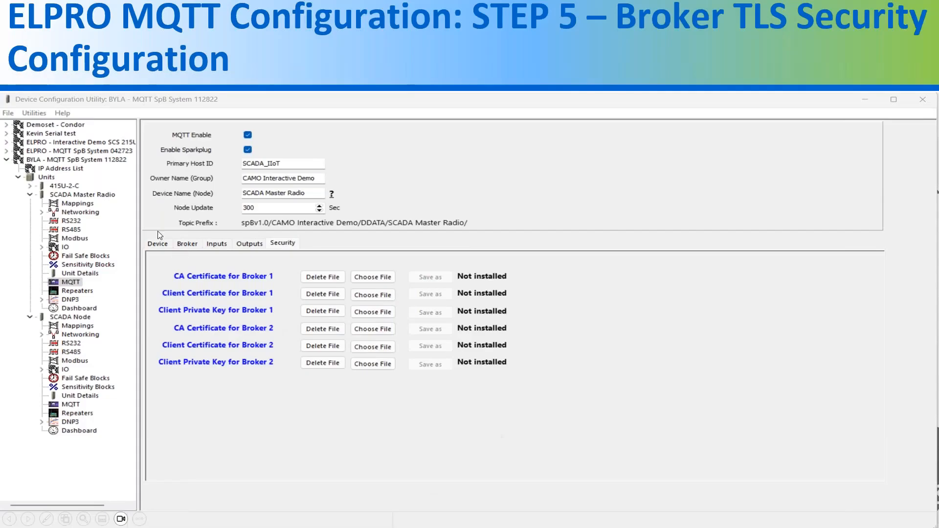
key(Left)
key(Left)
key(Left)
key(Left)
key(Left)
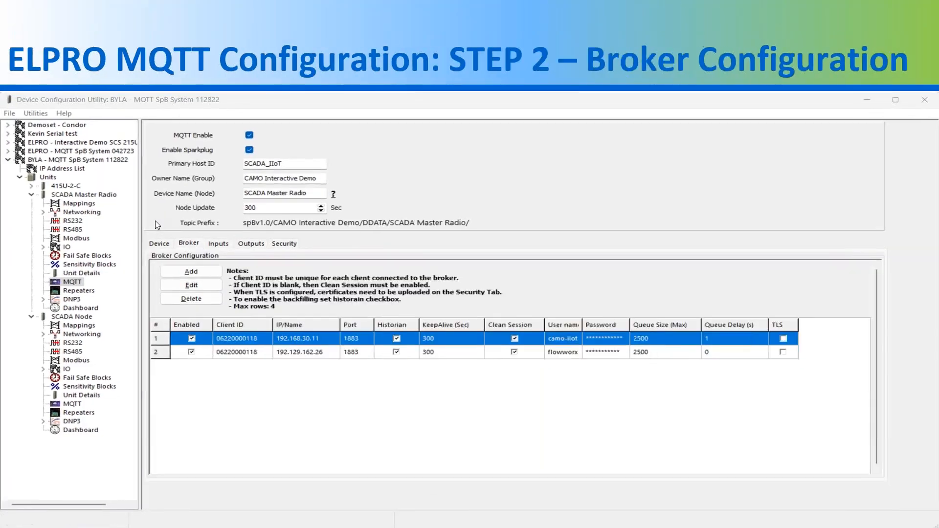
key(Left)
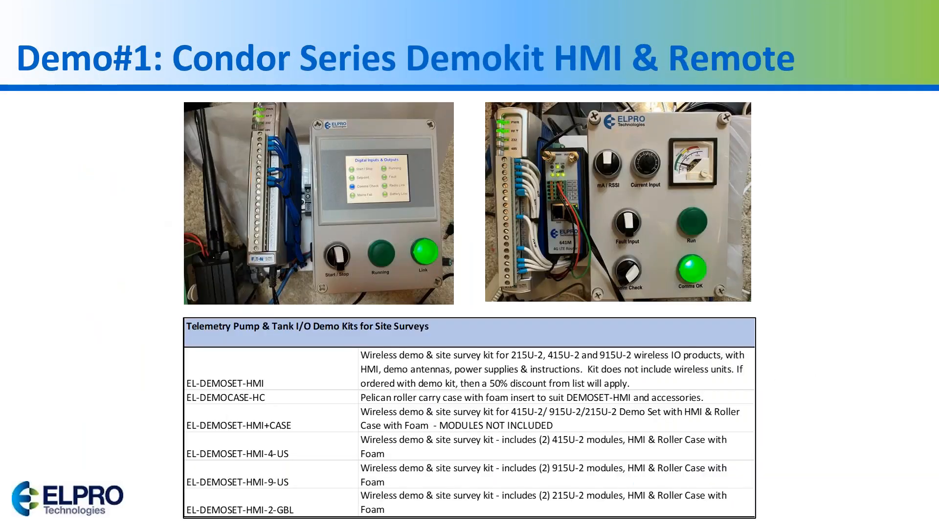
key(Left)
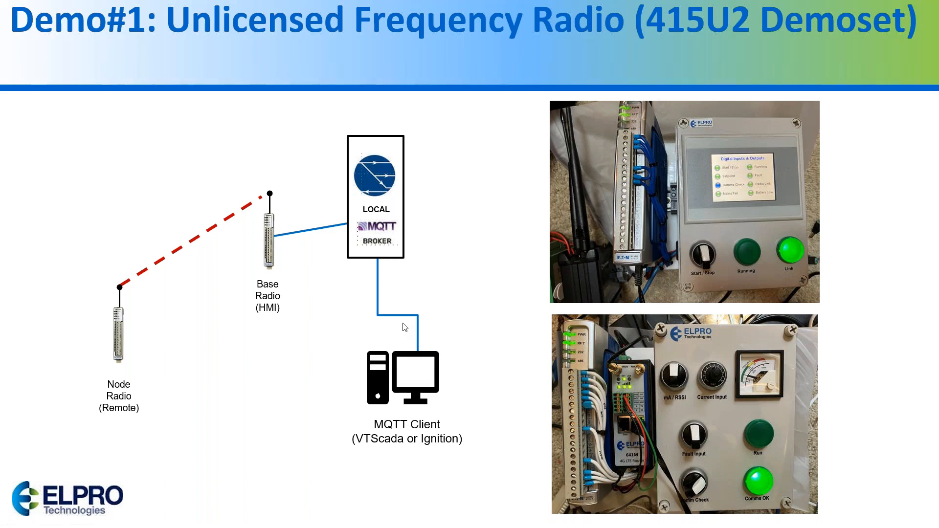
key(Right)
key(Right)
key(Right)
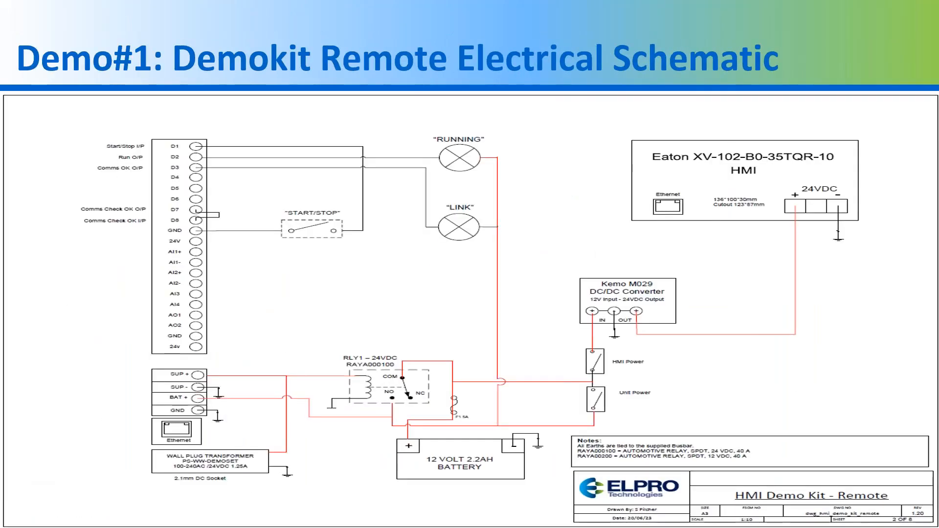
key(Right)
key(Right)
key(Right)
key(Right)
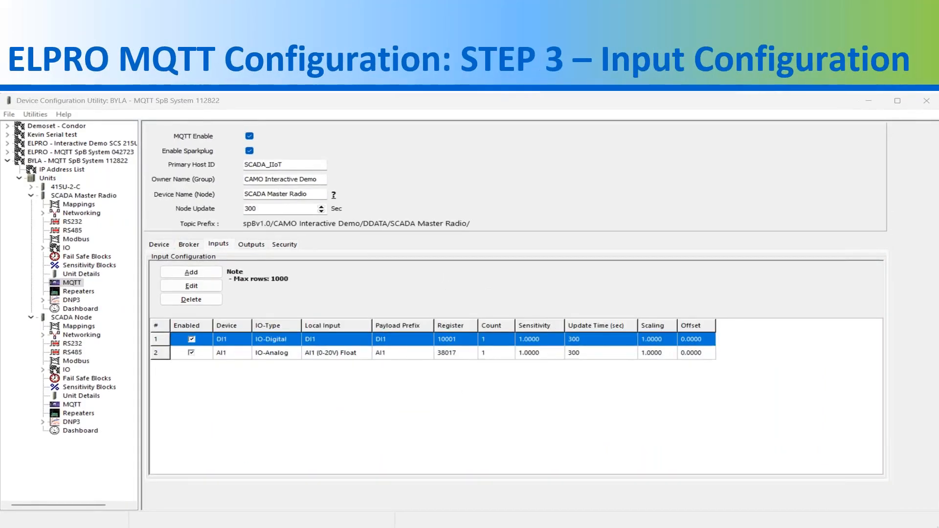
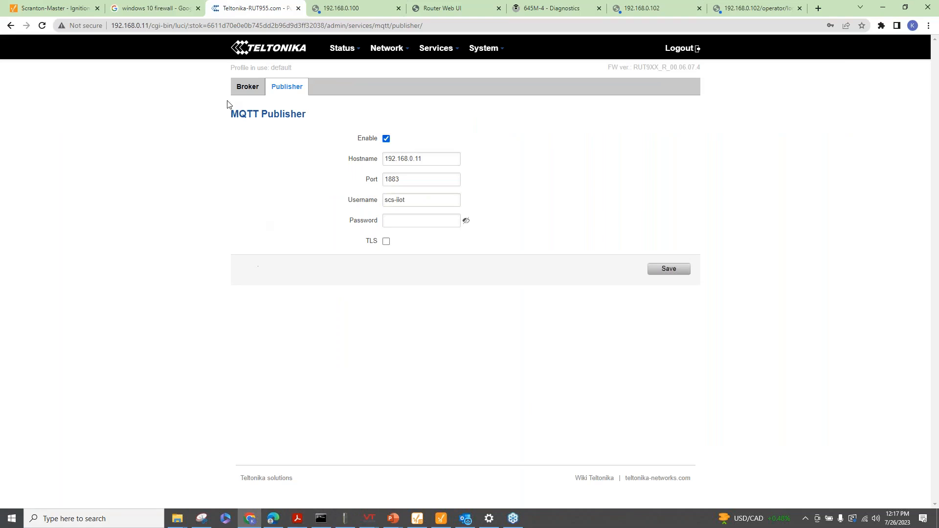
Acknowledge the expired session and log back in to the EL-641M-2 with the saved admin credentials
click(438, 11)
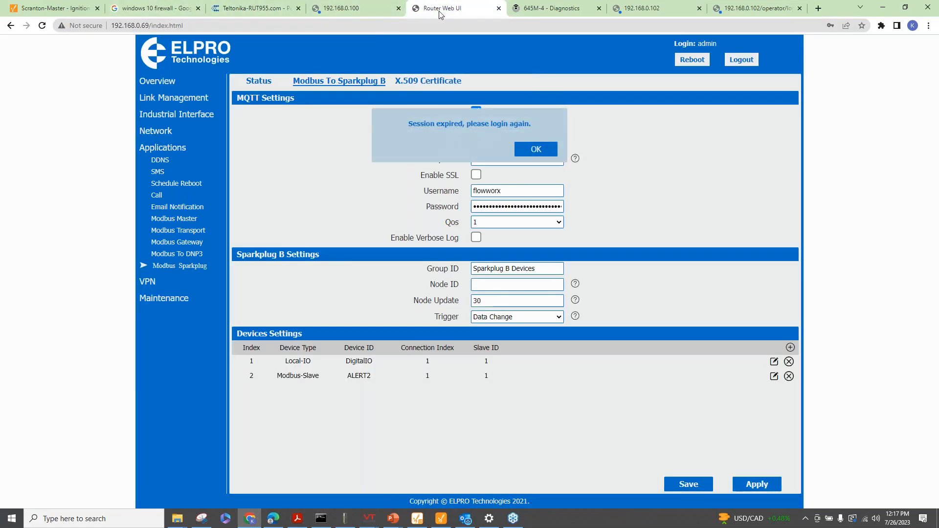
click(533, 150)
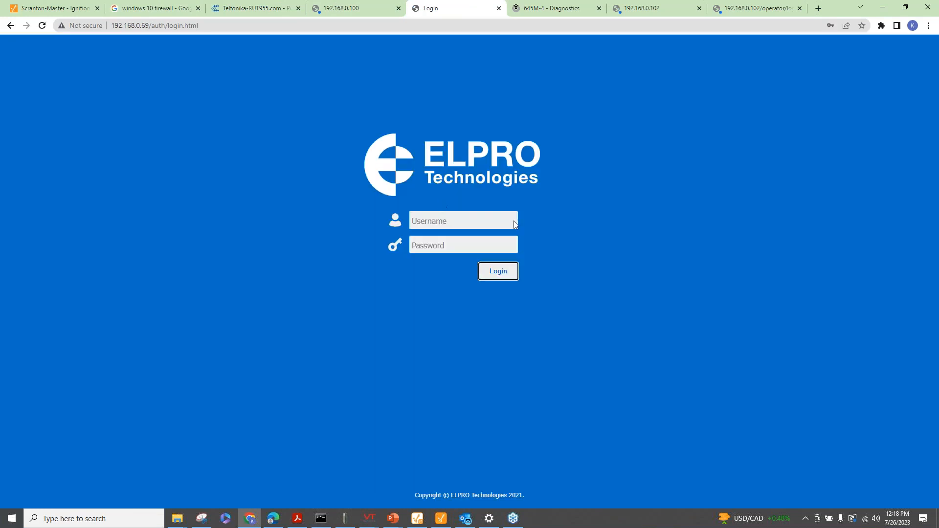
click(509, 216)
text(admin)
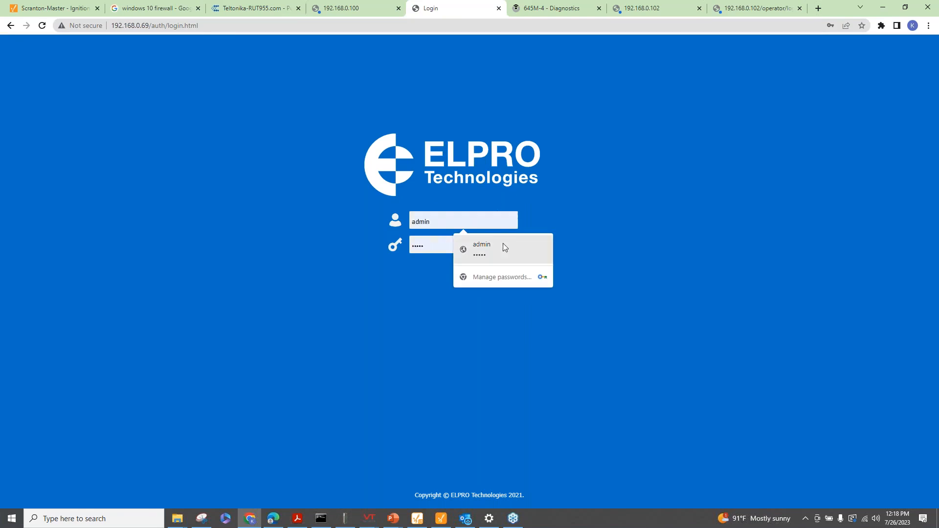
click(502, 246)
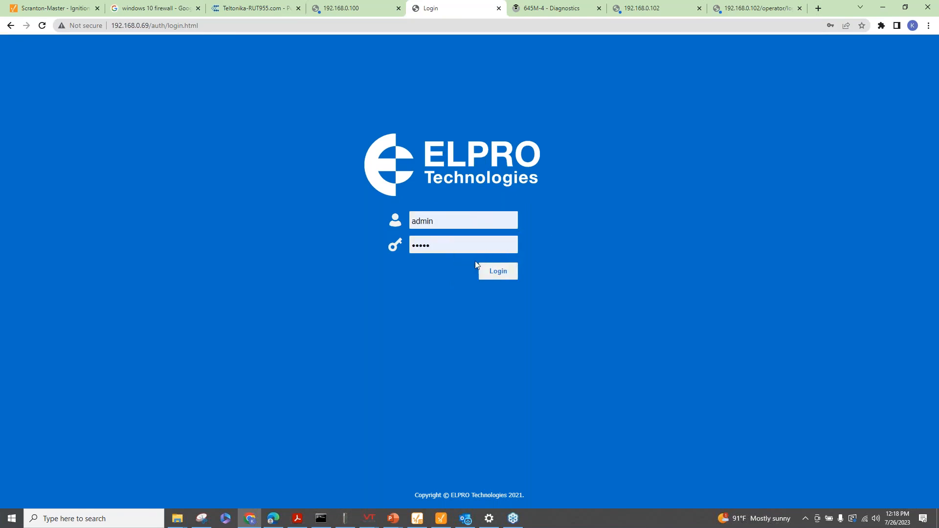
click(493, 272)
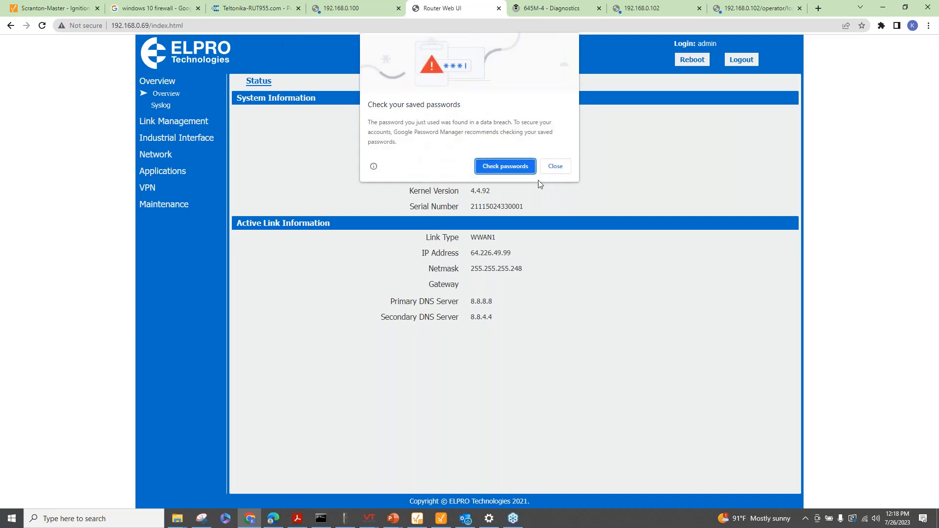
Dismiss the password warning and open Applications > Modbus Sparkplug > Modbus To Sparkplug B settings
click(555, 166)
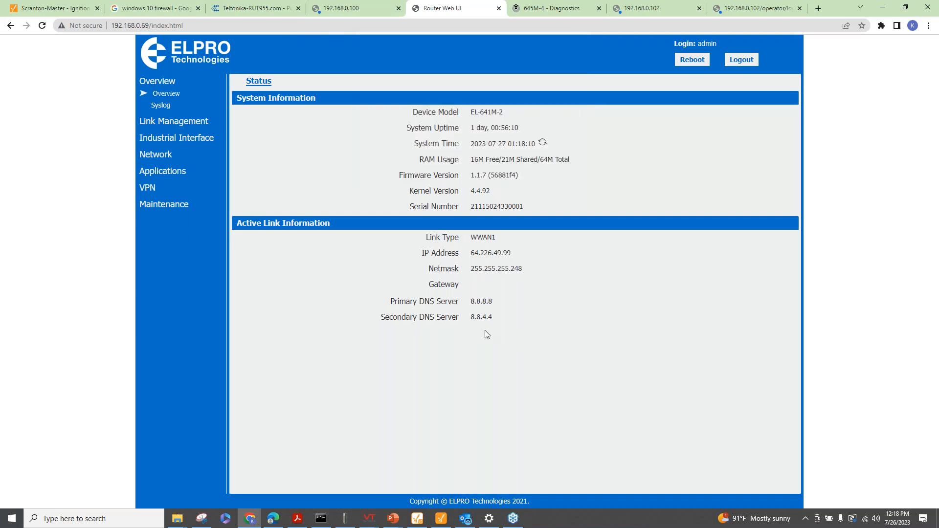
click(172, 123)
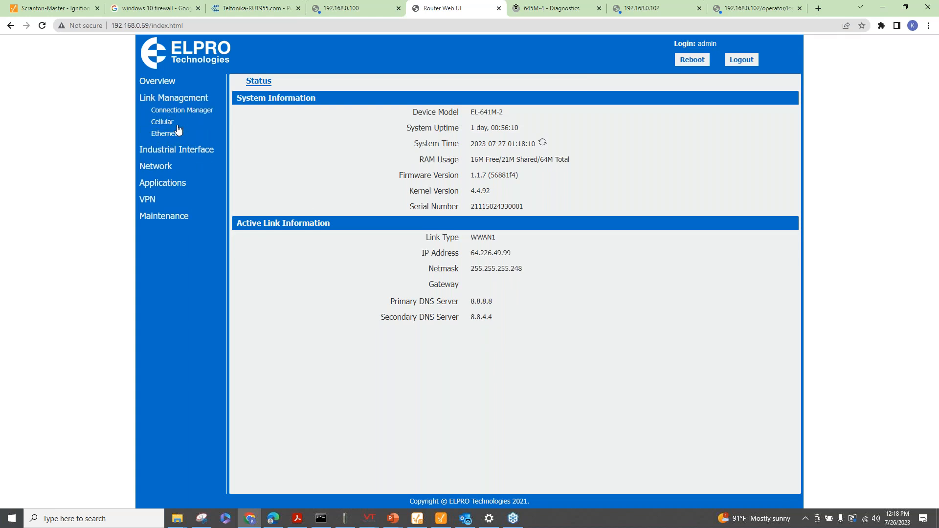
click(180, 150)
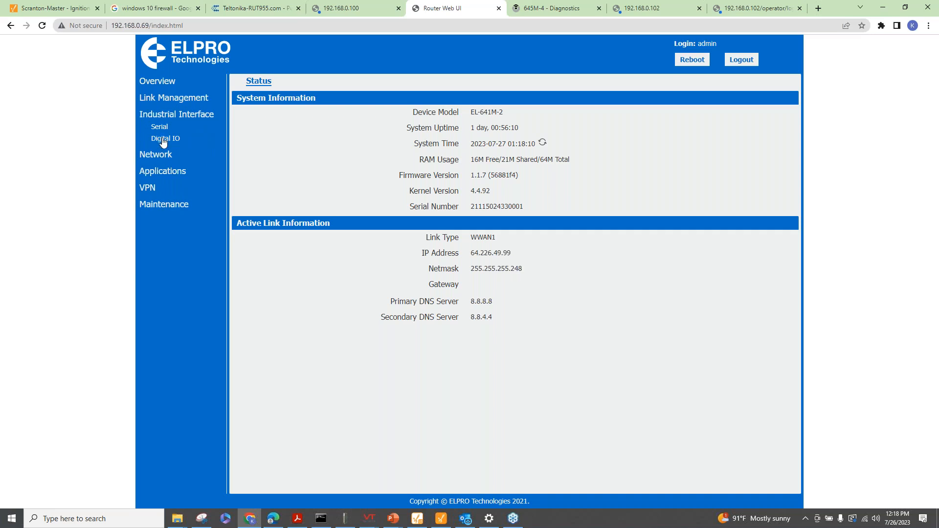
click(167, 173)
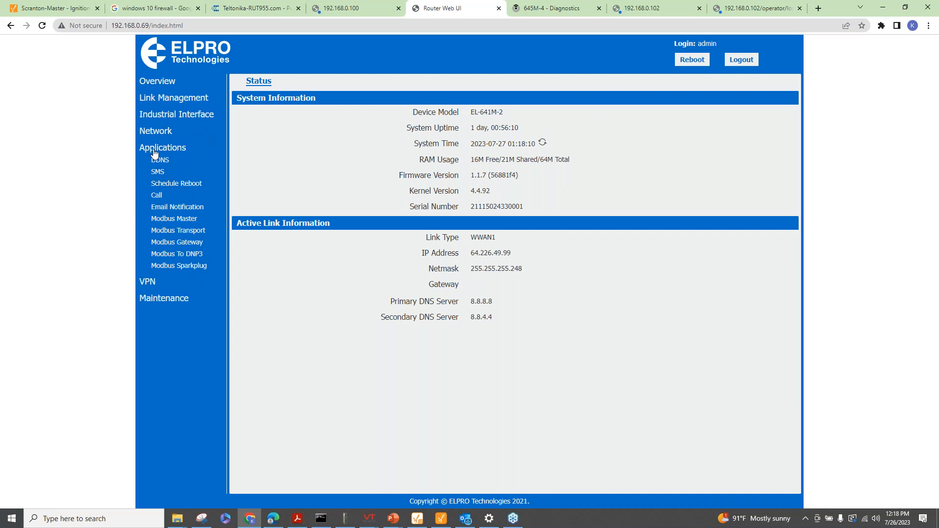
click(181, 266)
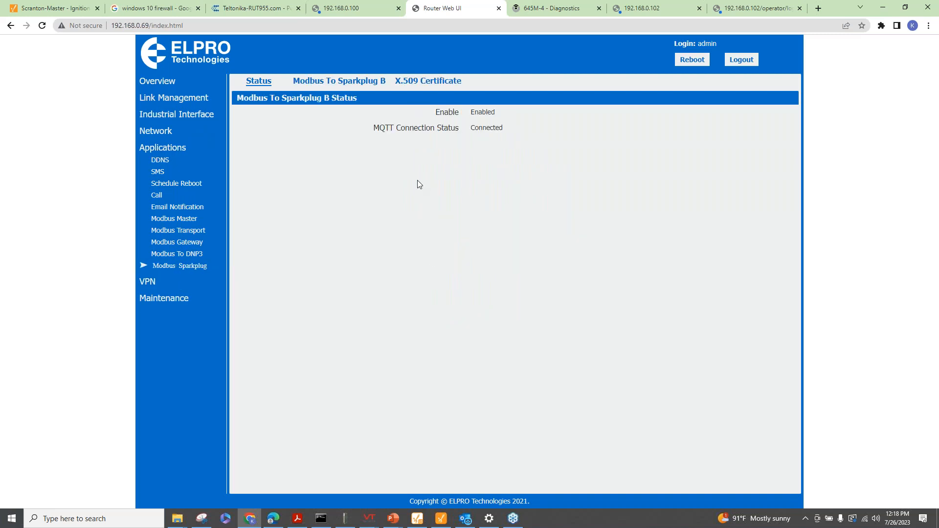
click(359, 82)
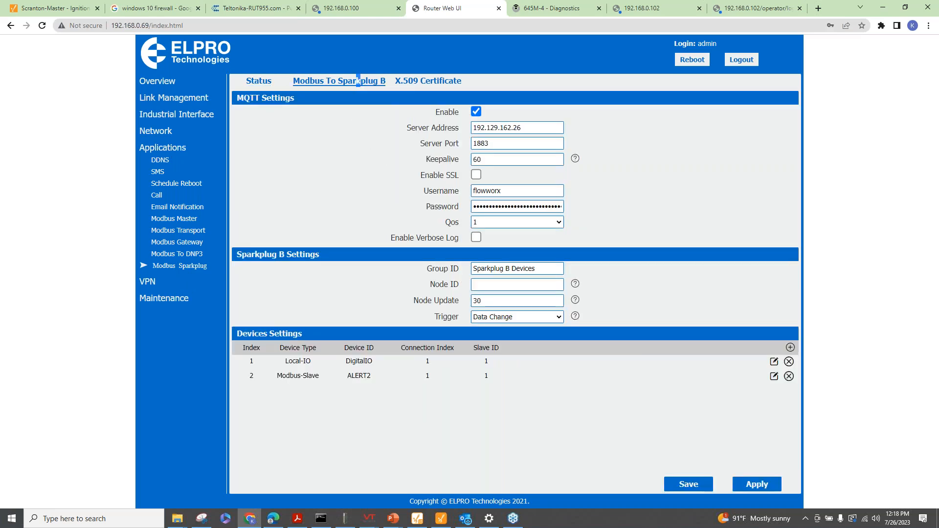
Bring up the ELPRO_641M Sparkplug configuration PDF in Edge
click(302, 522)
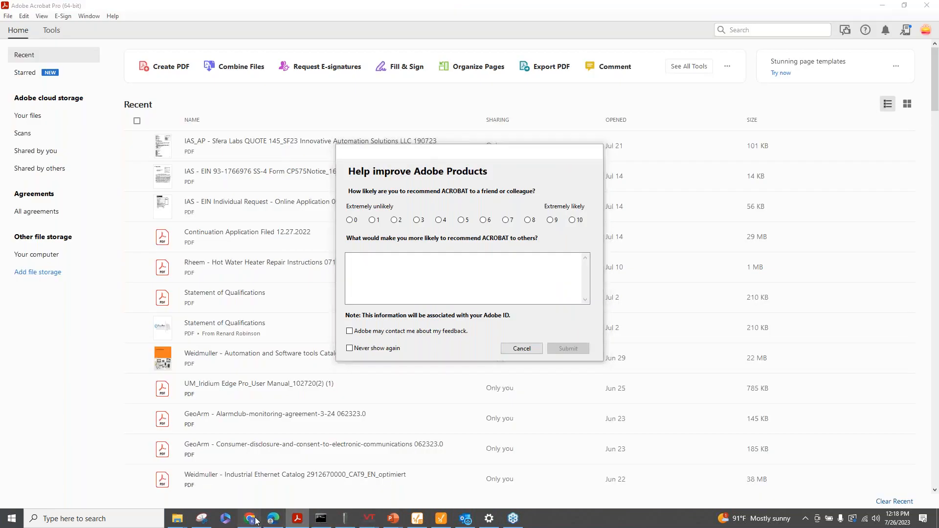
click(256, 521)
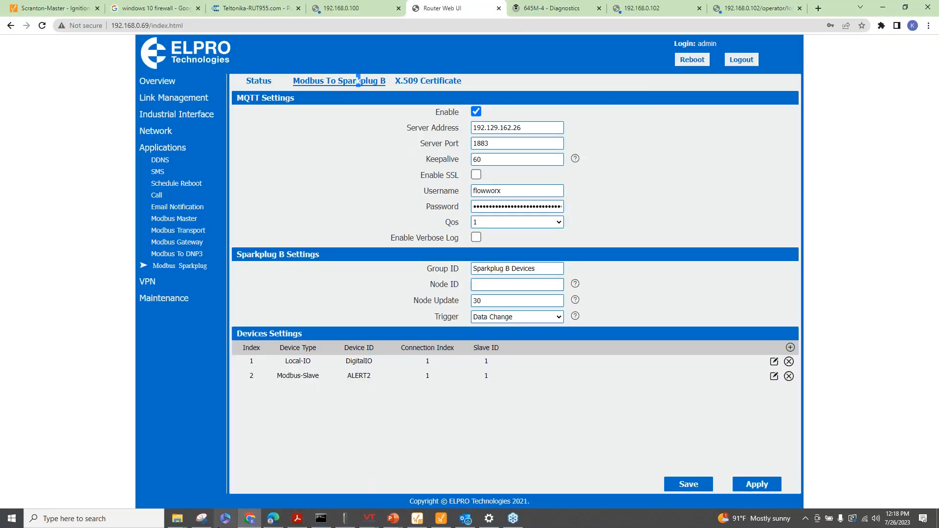
click(275, 521)
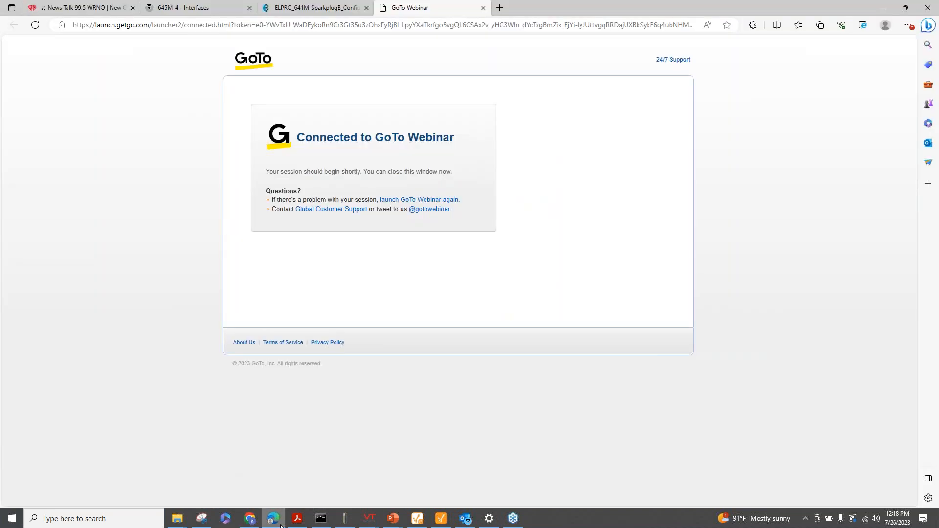
click(297, 13)
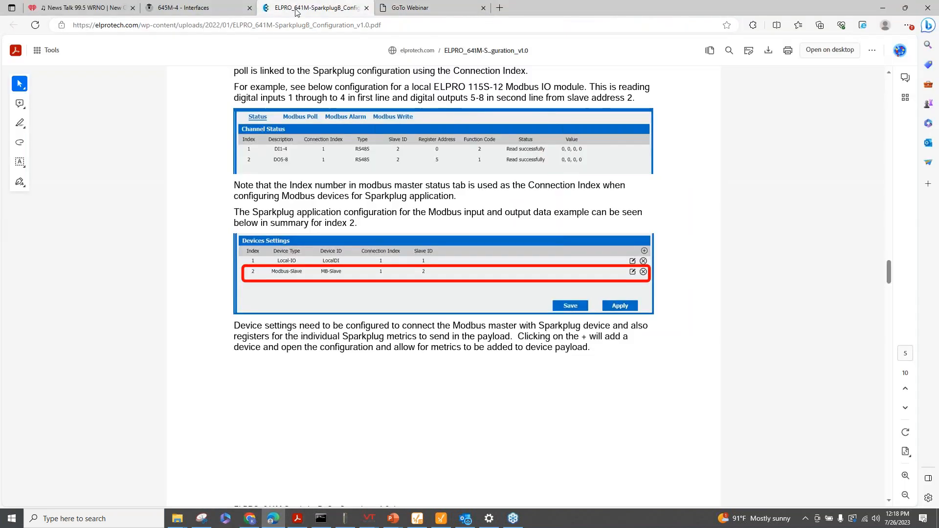
Read the PDF's broker, device and Device type Local-IO sections, then return to the router page
scroll(437, 301, up, 1)
scroll(436, 301, up, 20)
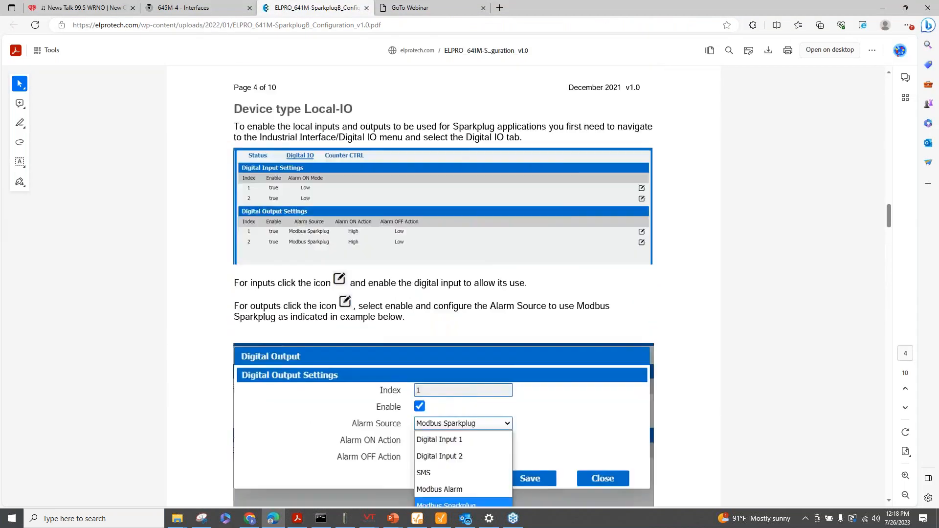
scroll(399, 284, up, 10)
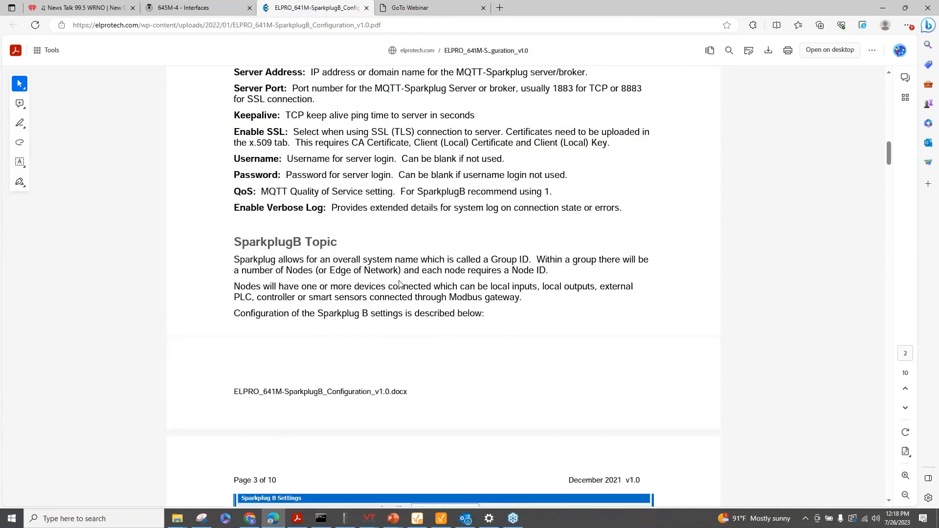
scroll(386, 271, down, 10)
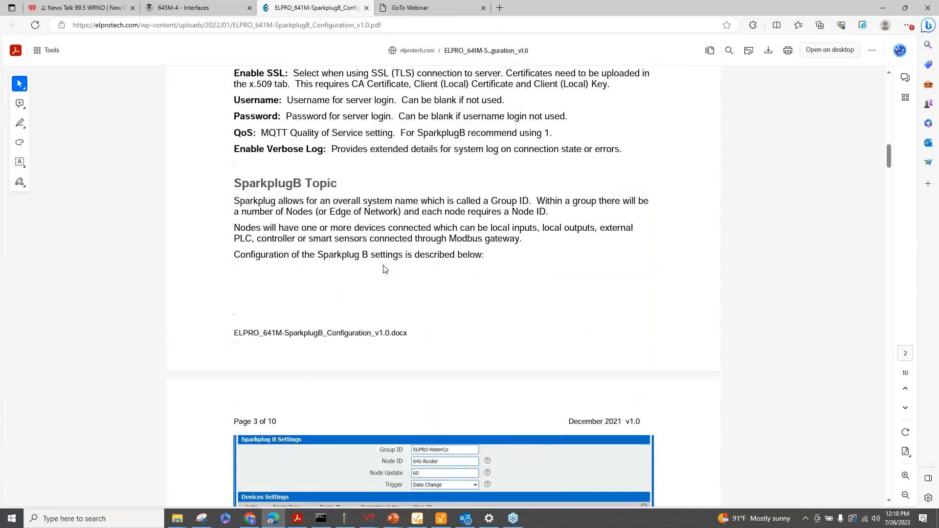
scroll(384, 269, down, 7)
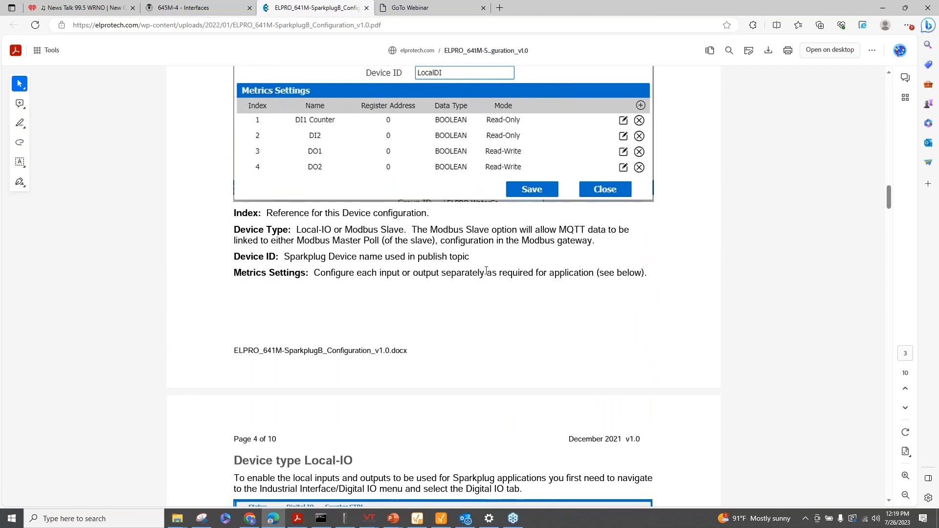
scroll(464, 263, down, 4)
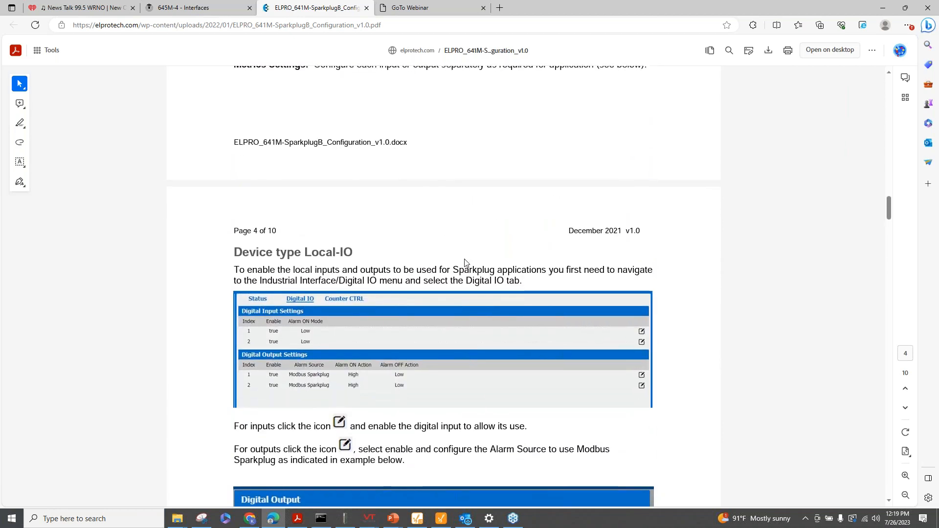
scroll(464, 263, down, 3)
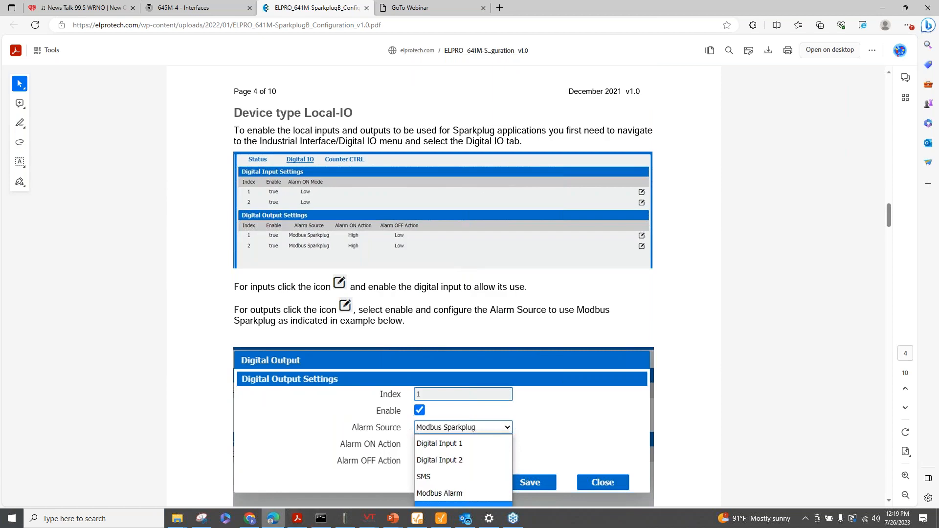
mouse_move(249, 521)
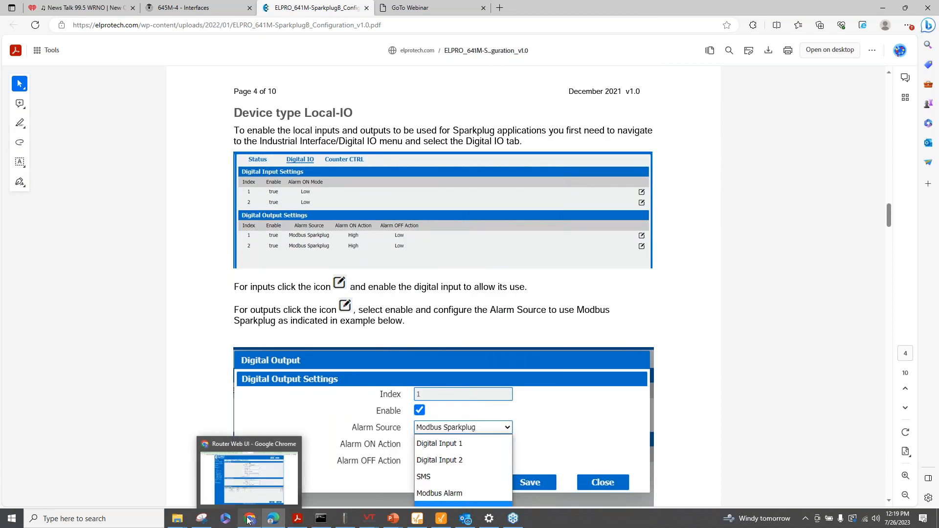
click(249, 520)
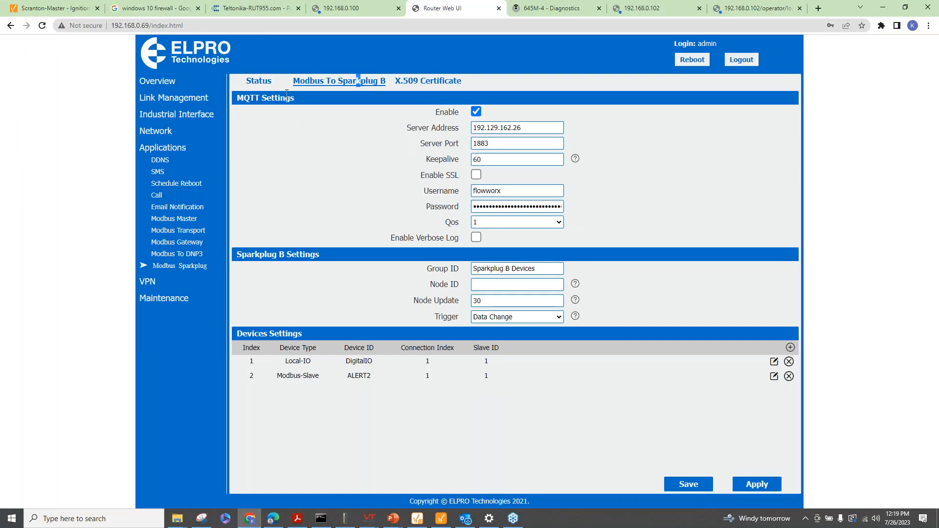
Confirm Sparkplug shows MQTT Connected, then open the settings of device 1, DigitalIO
click(258, 83)
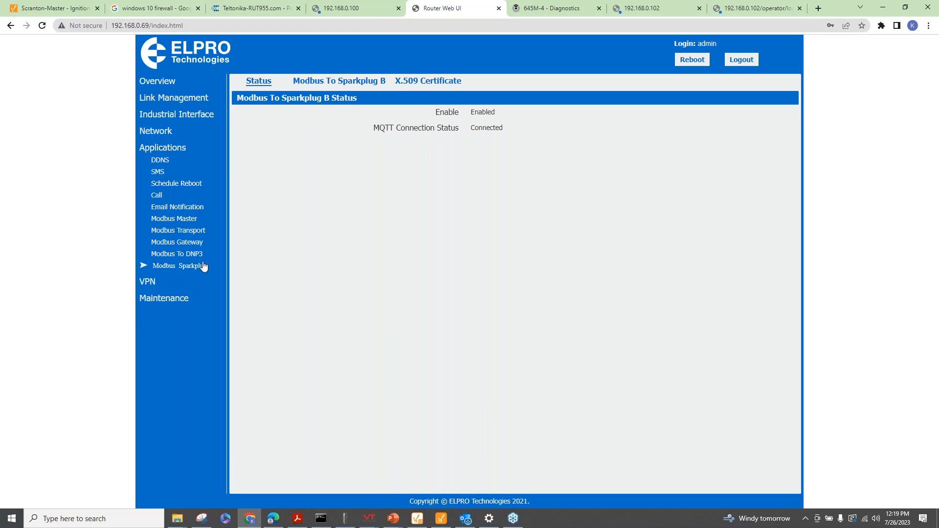
click(372, 82)
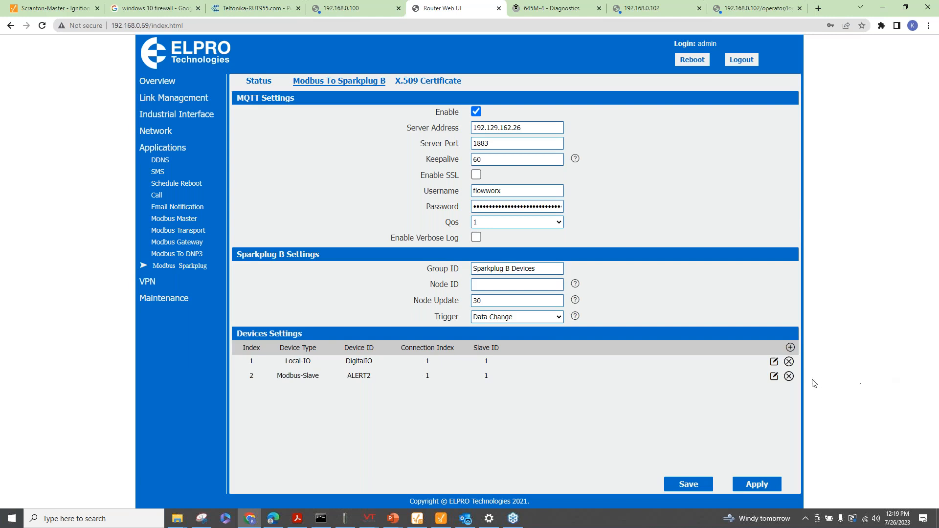
click(773, 361)
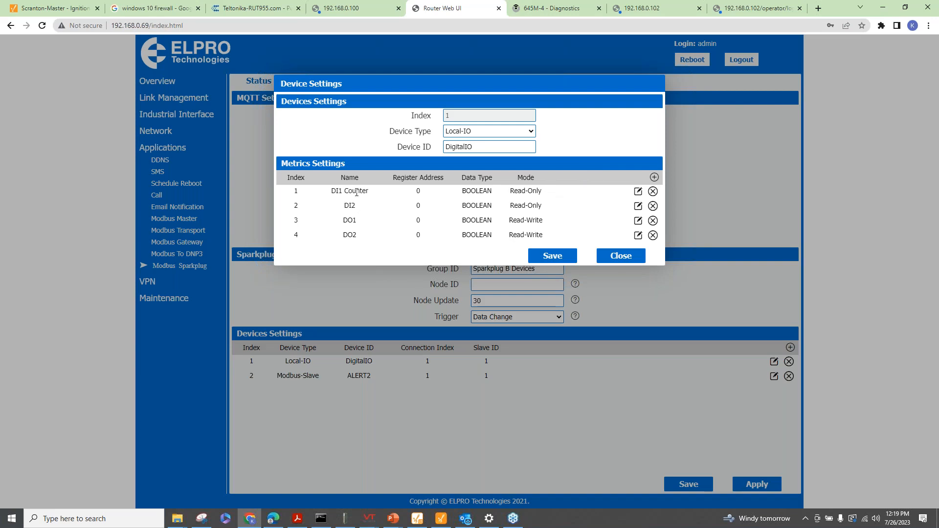
Review the DI1 Counter metric (BOOLEAN, Read-Only), then close the DigitalIO device settings
click(638, 191)
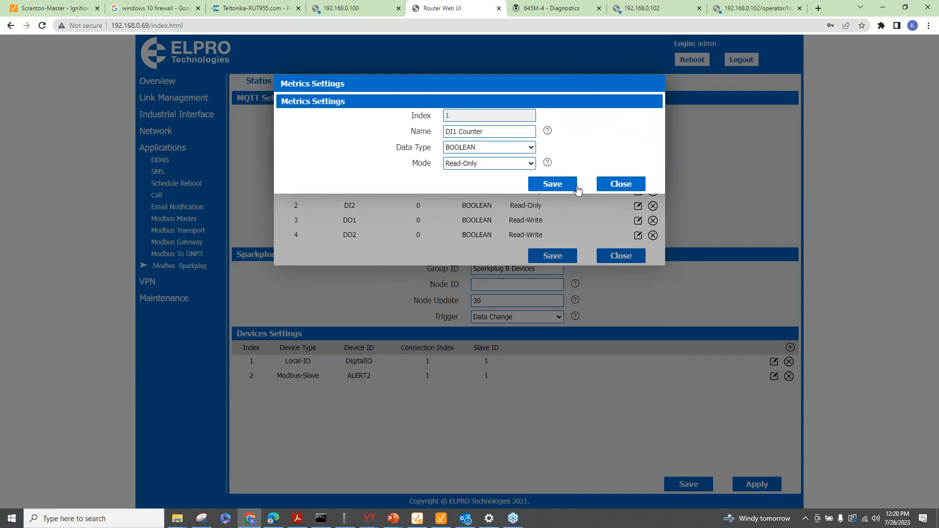
click(619, 190)
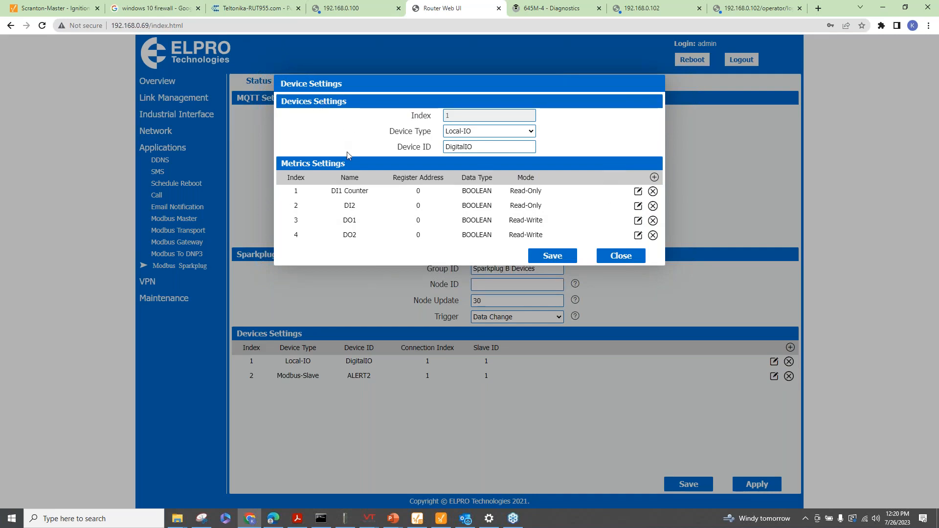
click(637, 191)
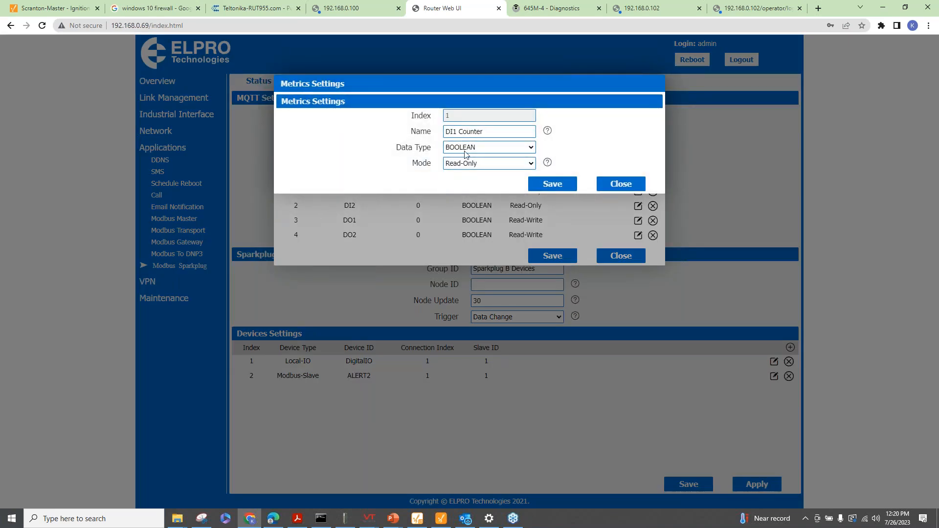
click(622, 185)
click(622, 256)
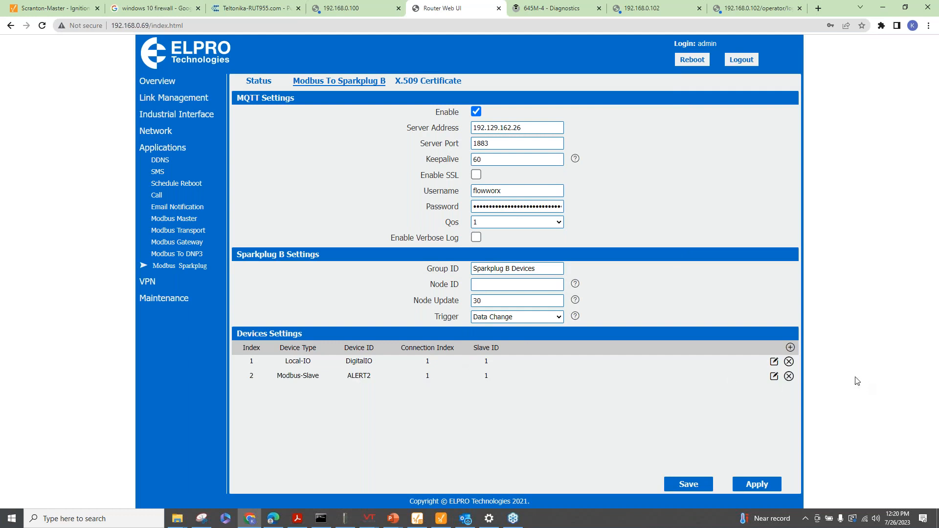
click(774, 376)
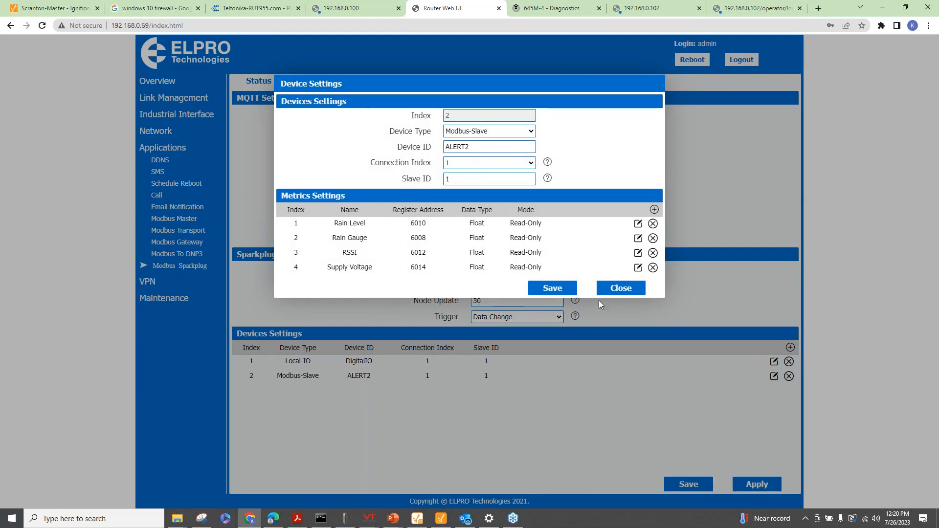
click(620, 288)
click(790, 347)
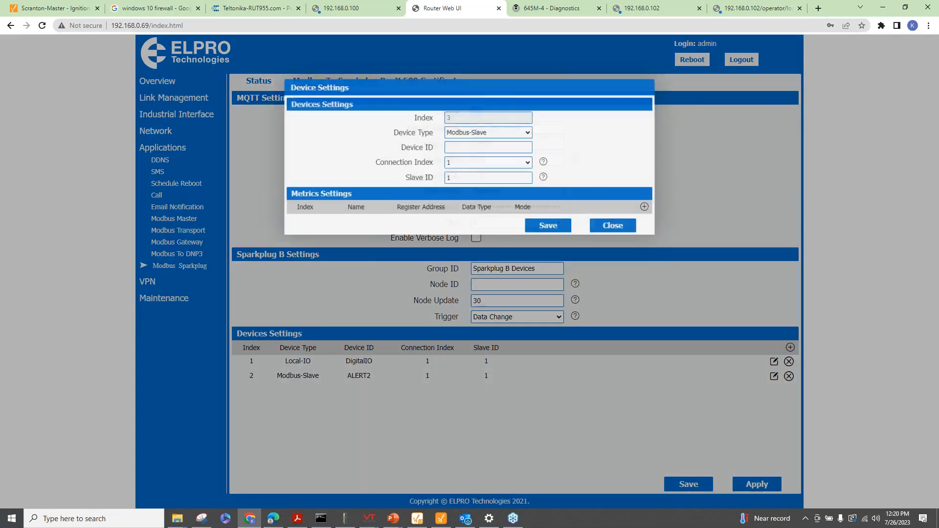
click(524, 131)
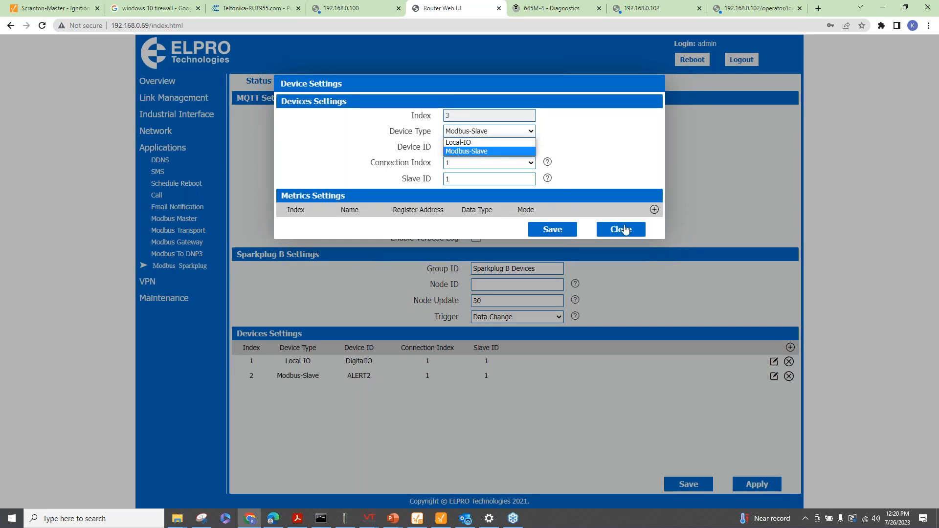
click(623, 231)
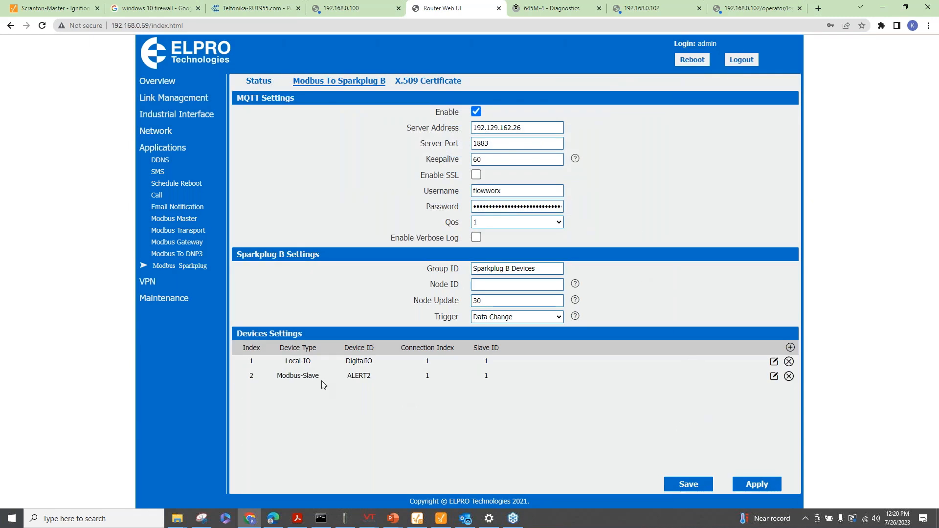
click(773, 377)
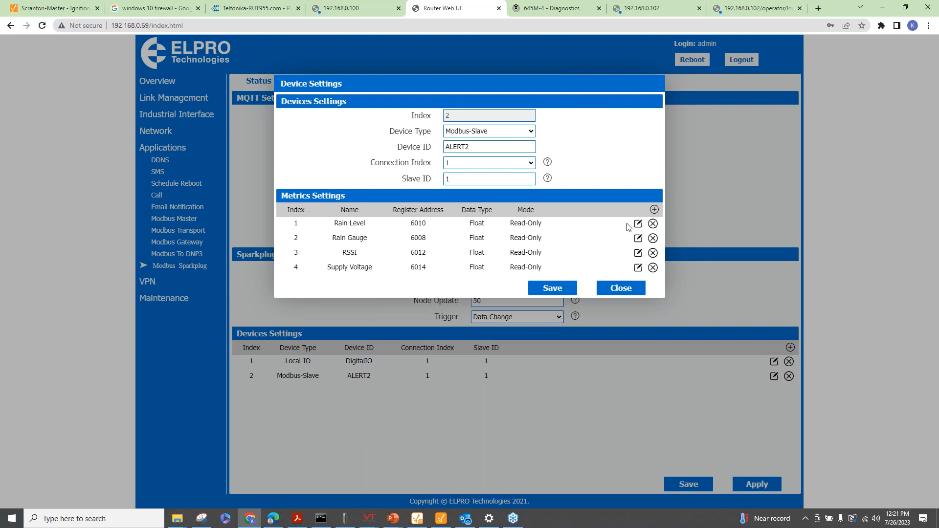
click(654, 211)
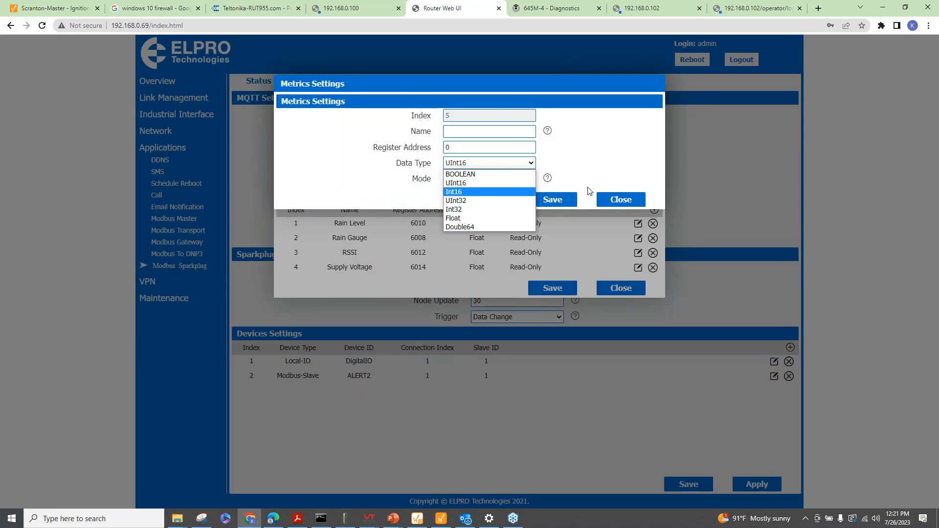
click(580, 177)
click(607, 201)
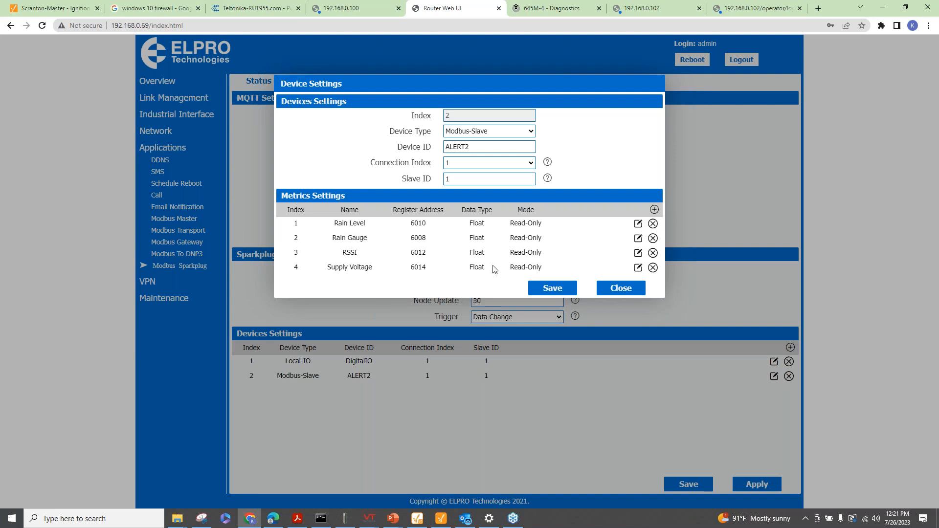
click(631, 289)
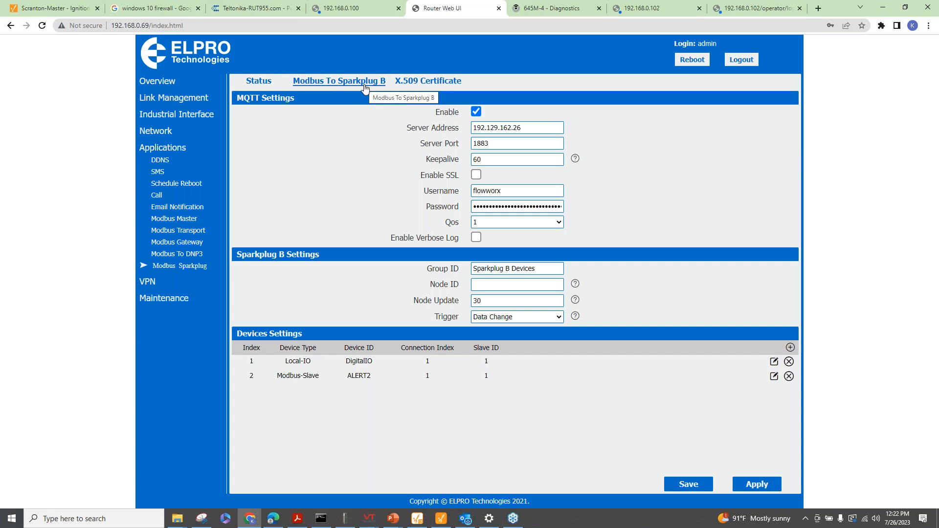
Leave Trigger at Data Change and start a new Modbus-Slave device at index 3
click(562, 321)
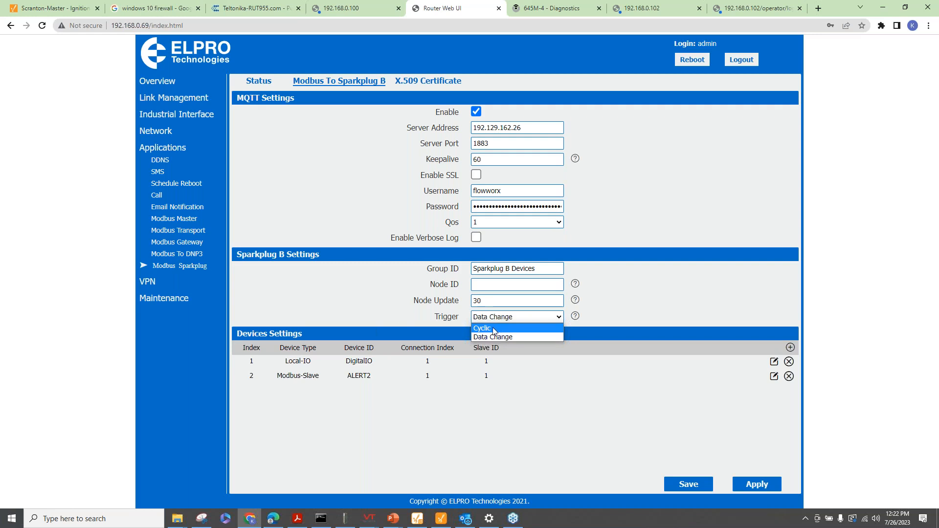
click(376, 201)
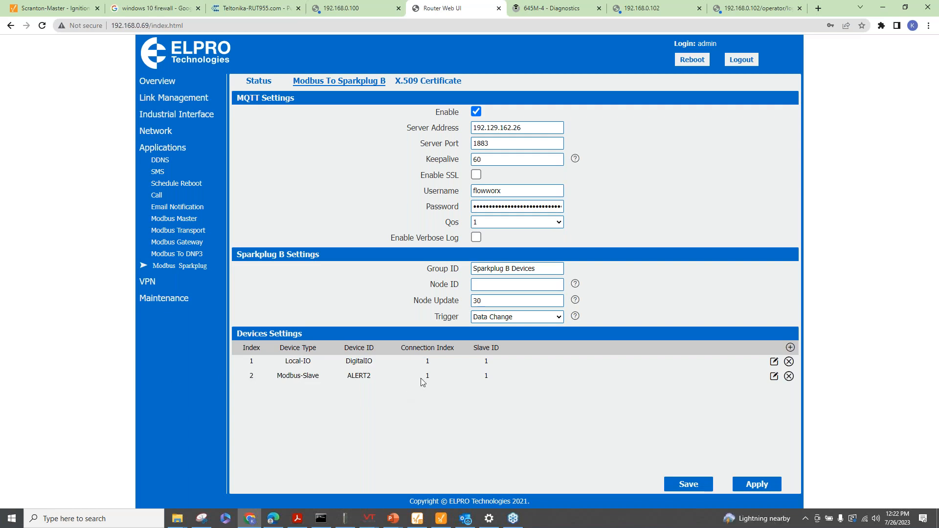
click(790, 347)
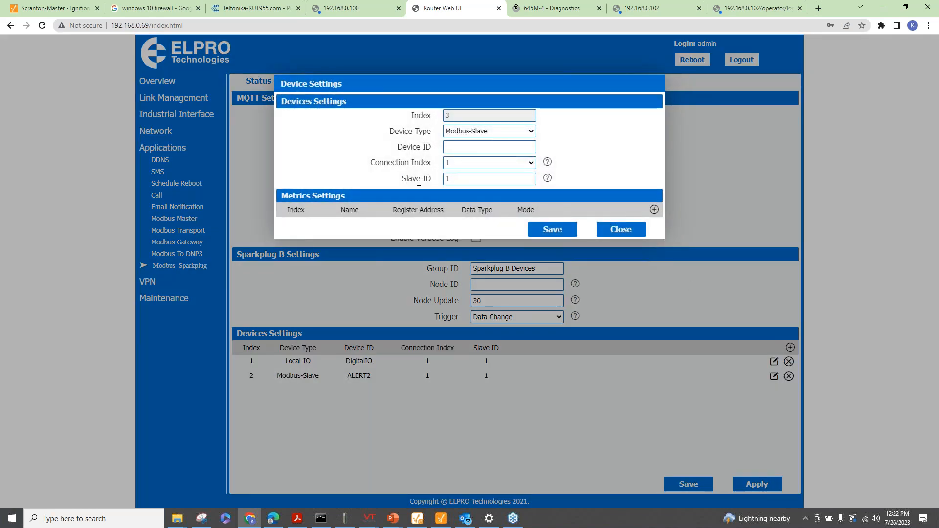
Discard the new device form, leaving only DigitalIO and ALERT2 in the devices list
click(616, 230)
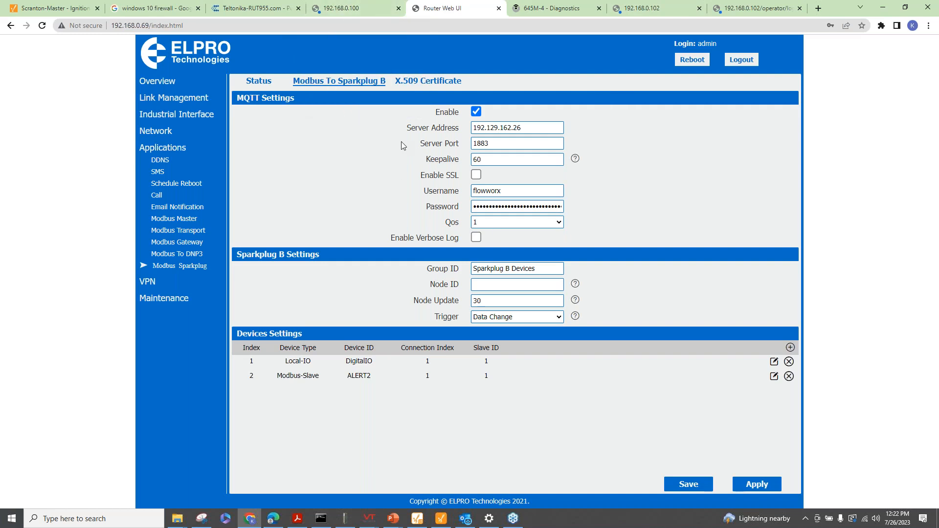
mouse_move(419, 523)
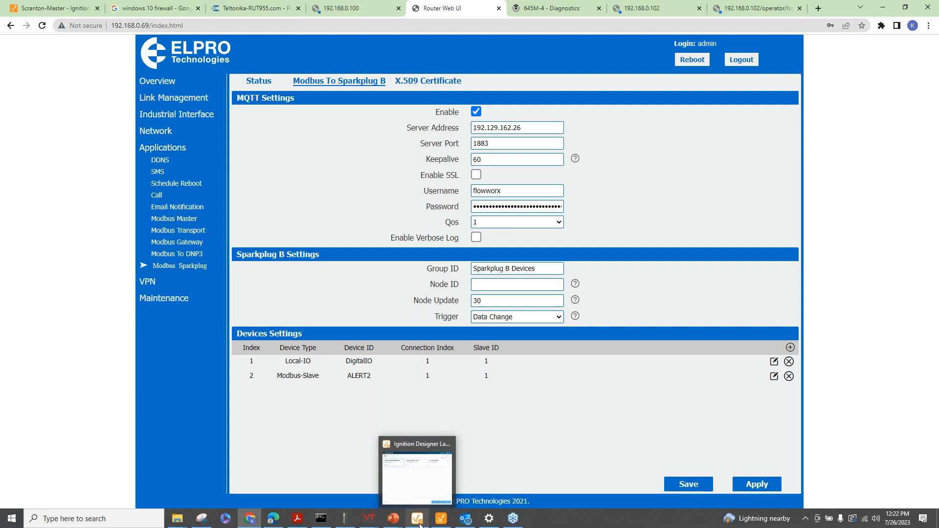
mouse_move(391, 522)
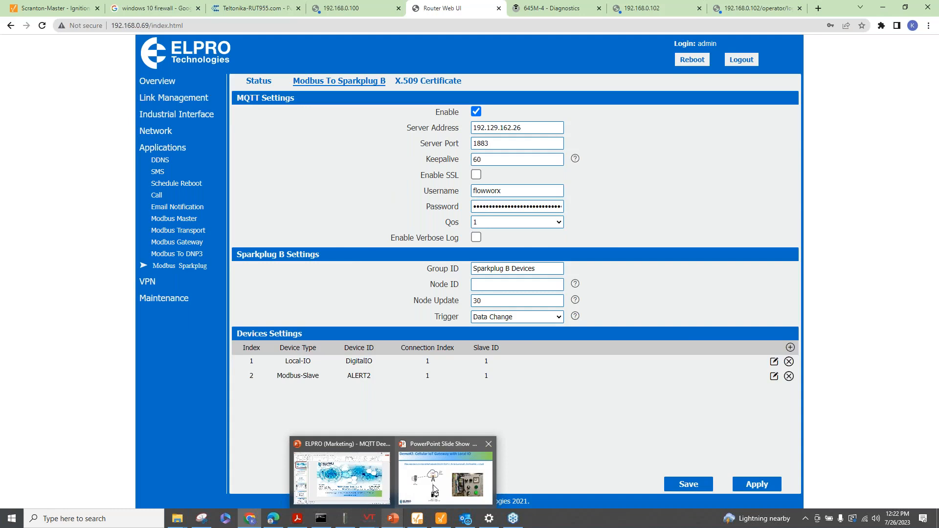
mouse_move(434, 489)
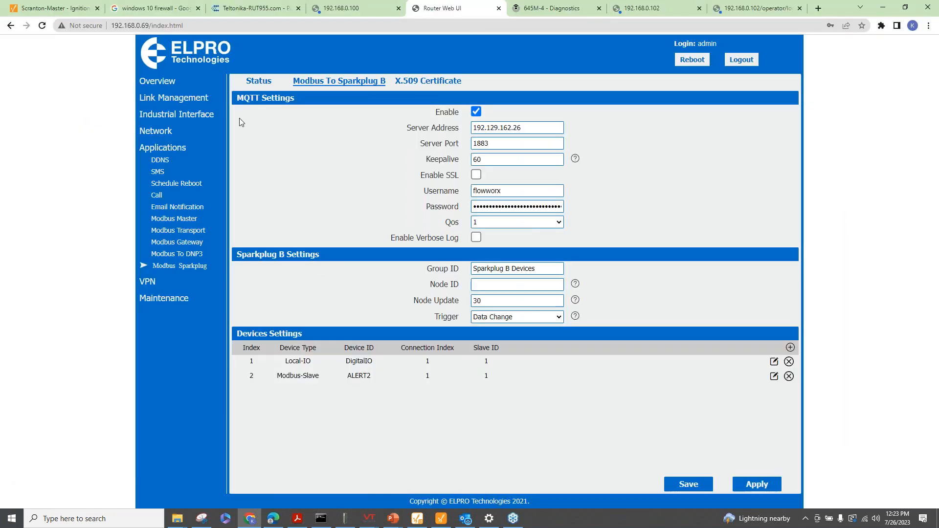
Confirm Sparkplug is Enabled with MQTT Connected, then bring the Device Configuration Utility forward
click(254, 87)
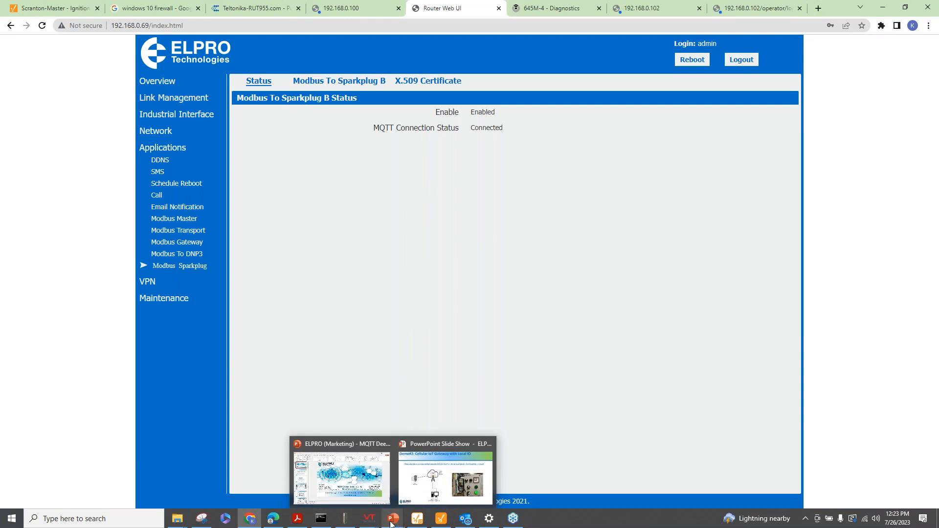
mouse_move(472, 524)
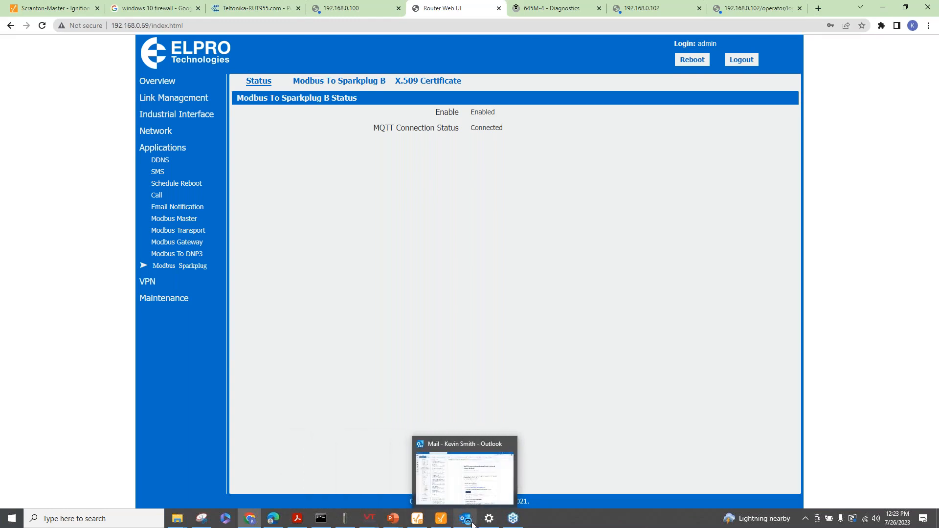
click(313, 83)
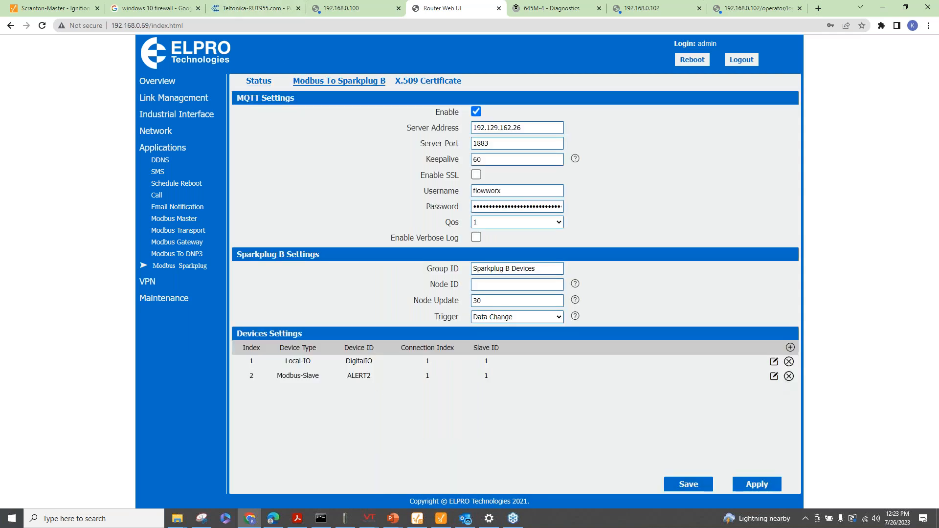
click(345, 518)
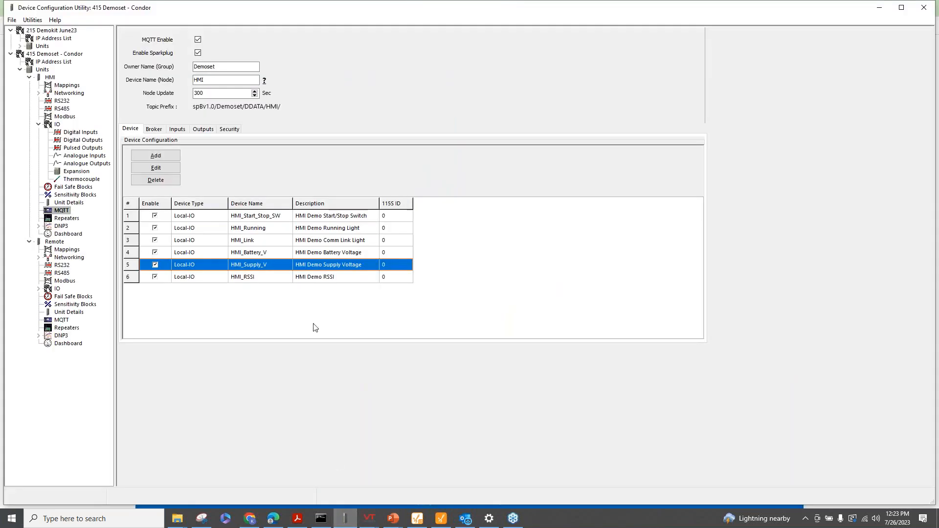
In the HMI unit's MQTT settings, trial a new Local-IO then General Purpose device, and cancel it
click(41, 69)
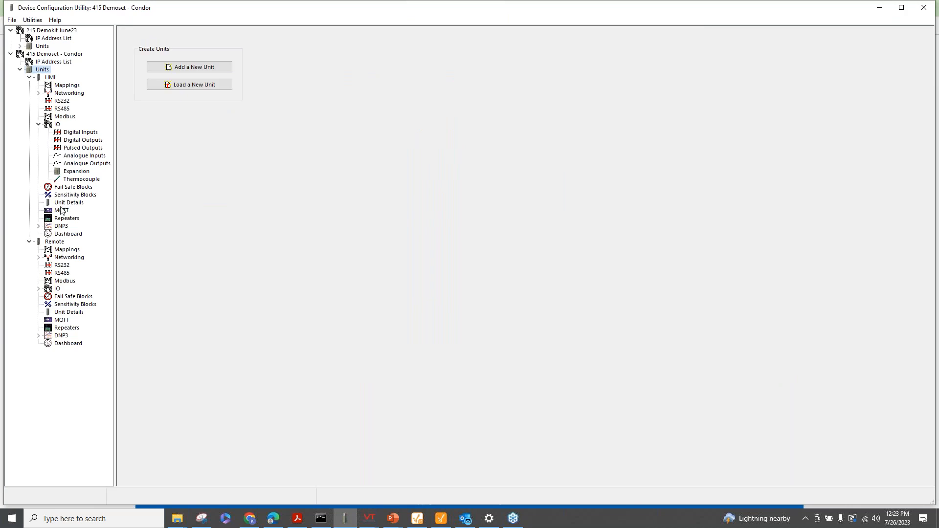
click(61, 210)
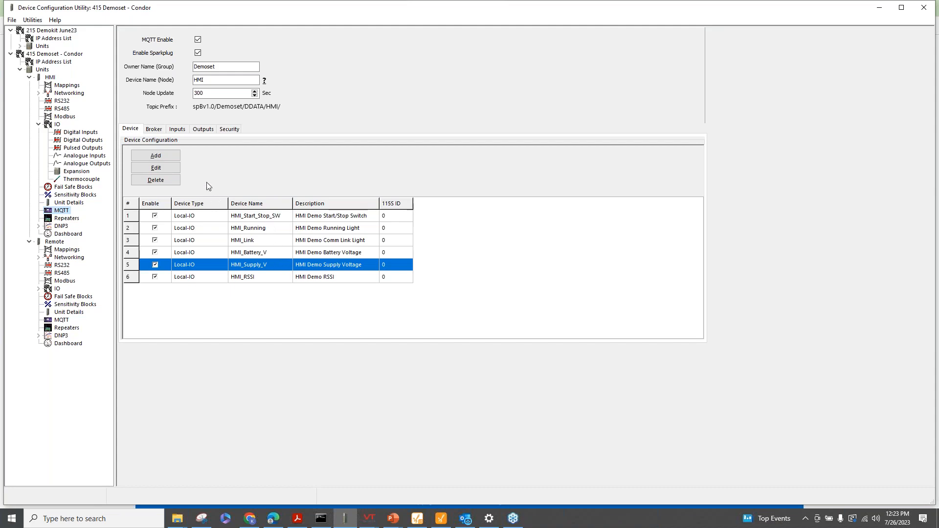
click(157, 158)
click(479, 241)
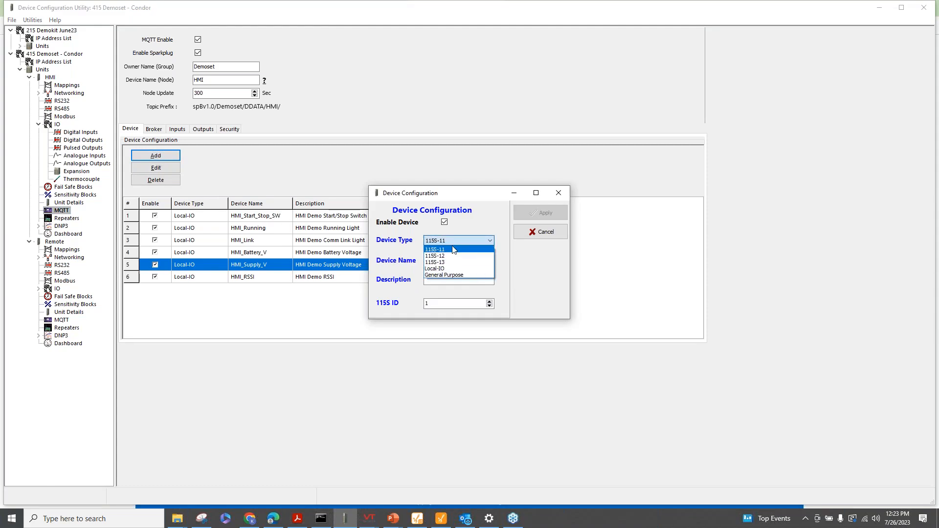
click(442, 269)
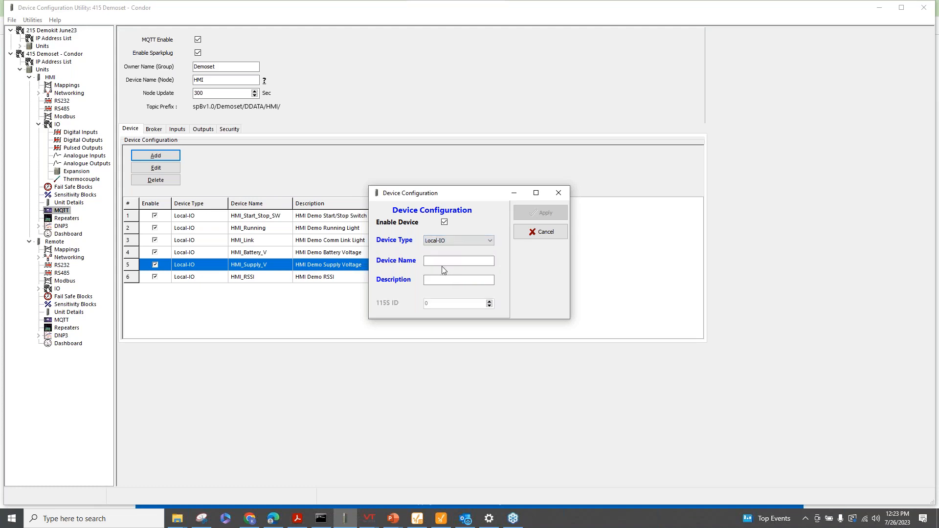
click(487, 241)
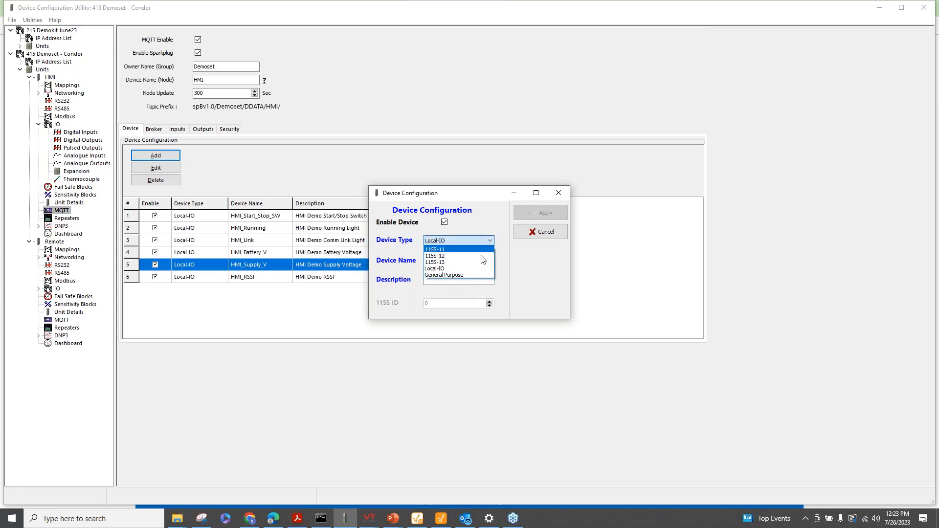
click(463, 275)
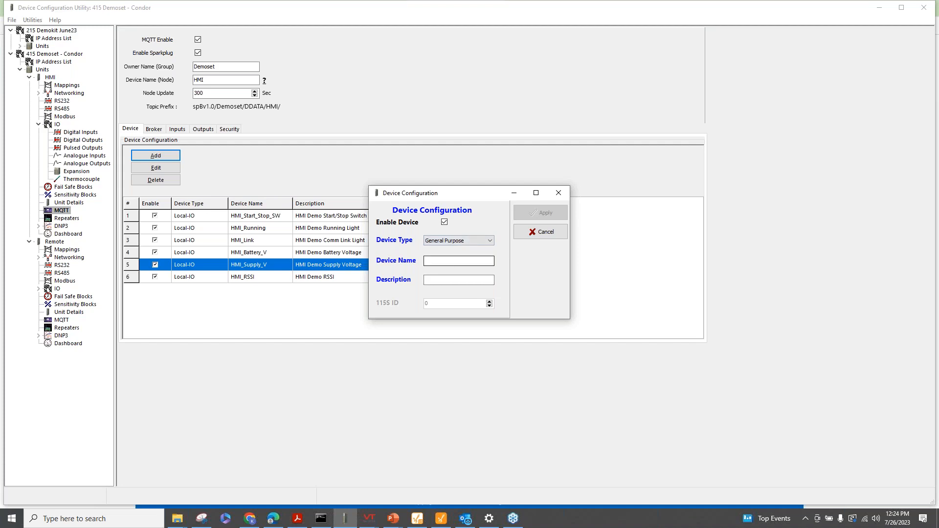
click(540, 232)
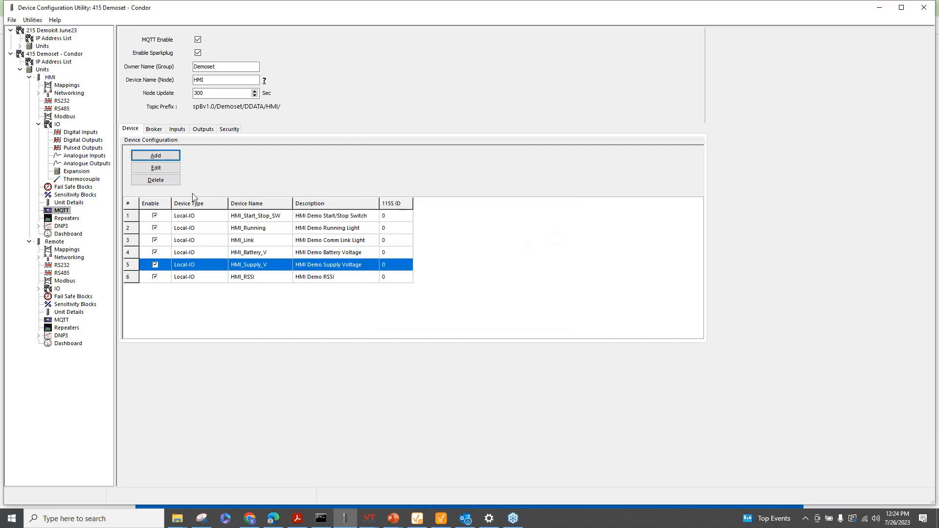
Trial a new IO-Digital published input on the Inputs page, then discard it
click(173, 129)
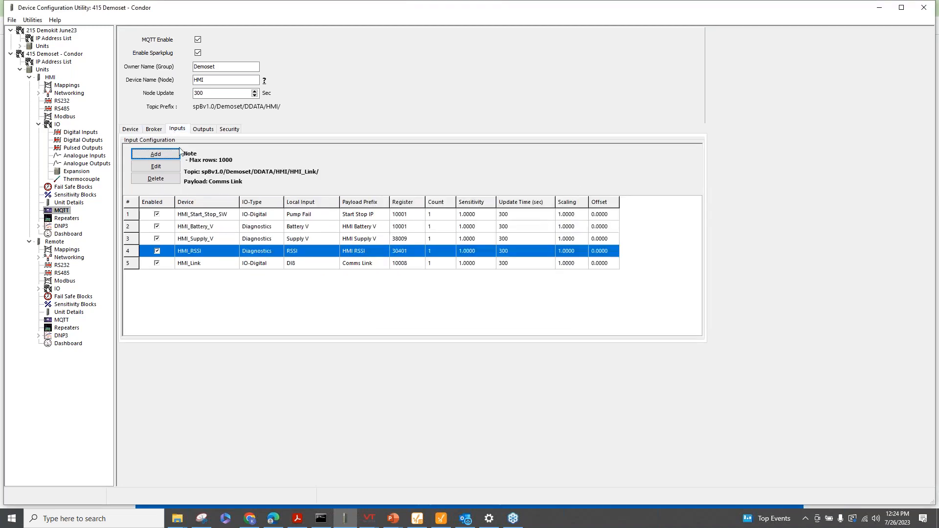
click(164, 157)
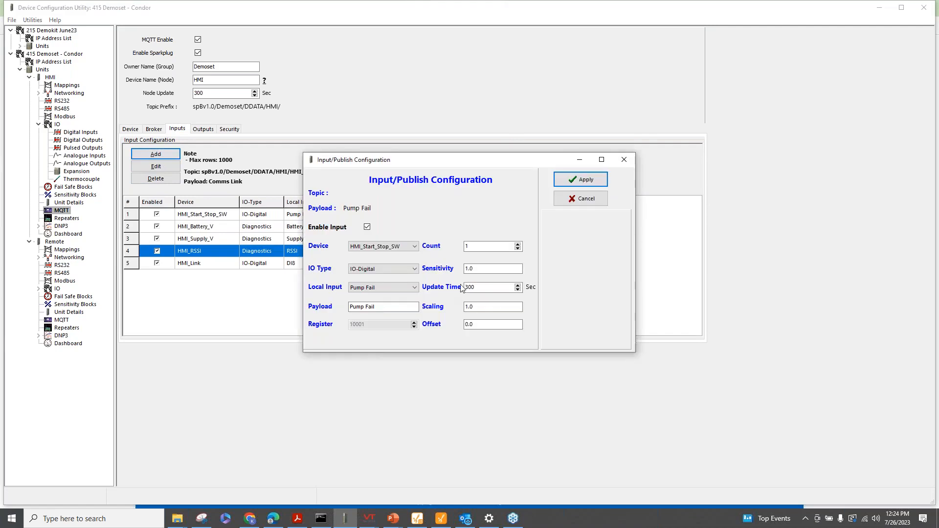
click(409, 274)
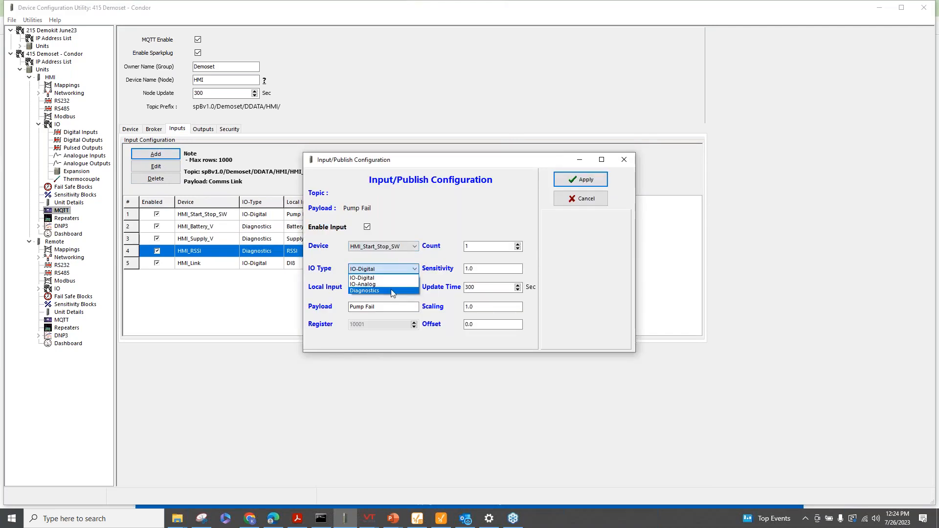
click(389, 266)
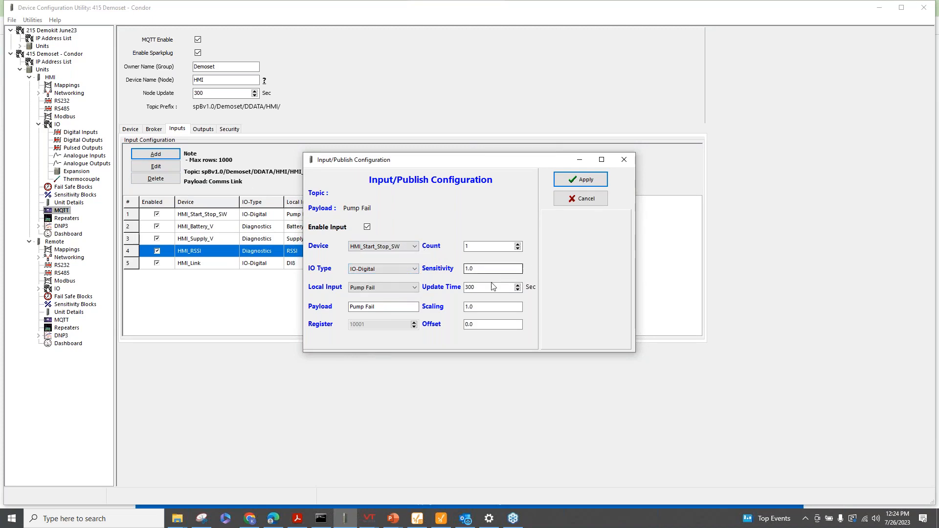
click(595, 202)
Back on the device list, start adding a device, view its types, and cancel
click(130, 130)
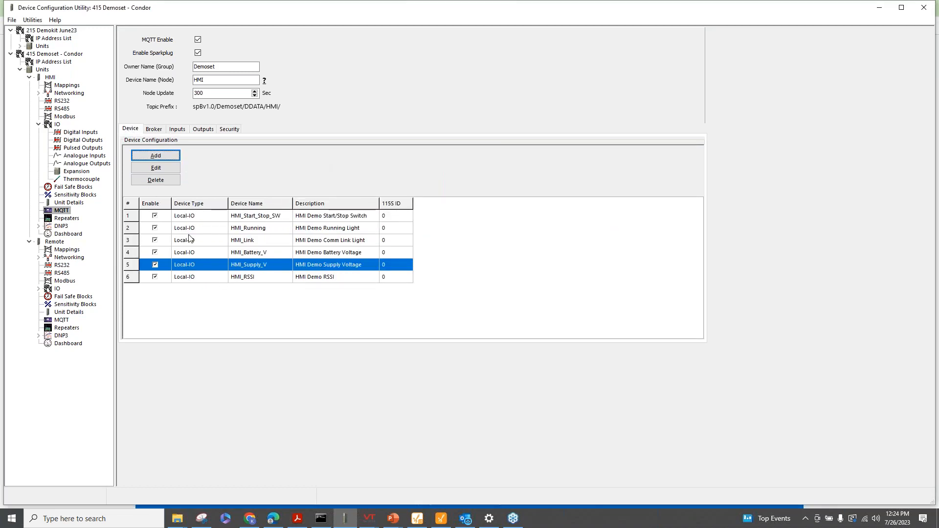
click(170, 158)
click(482, 241)
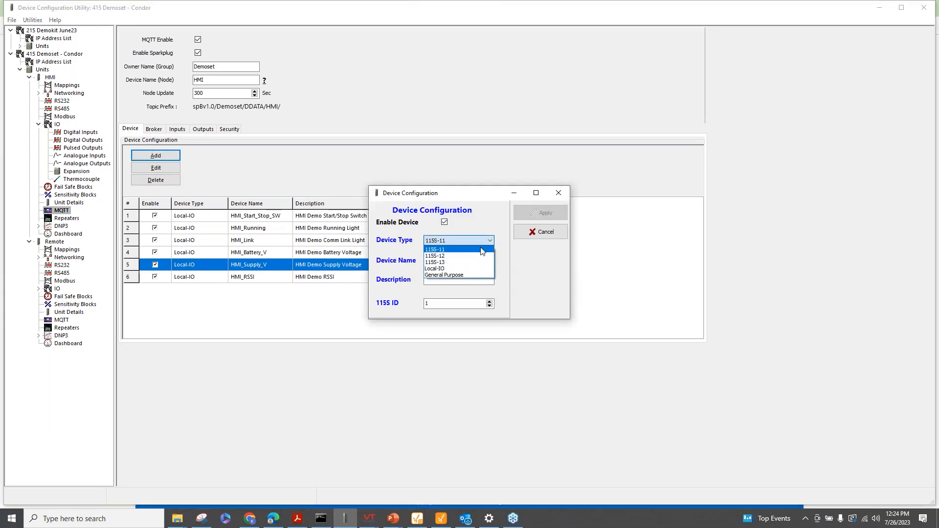
click(548, 232)
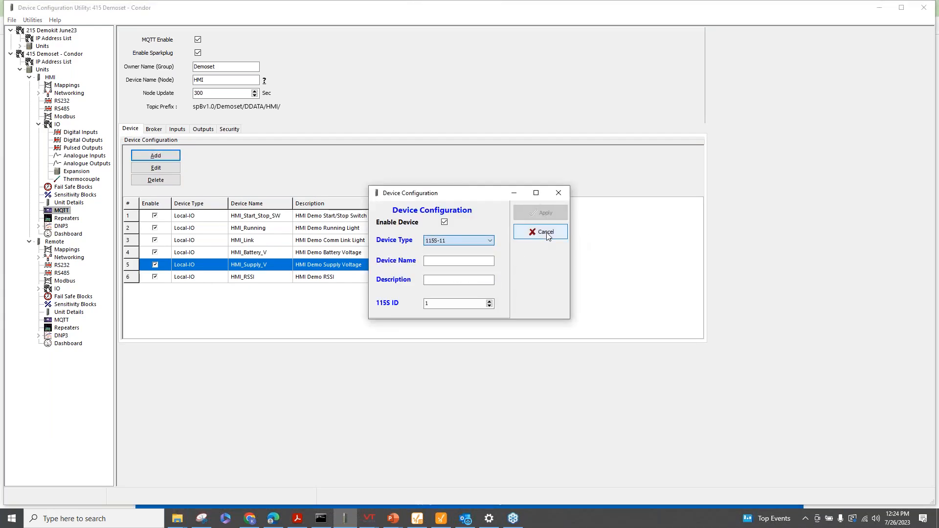
click(543, 233)
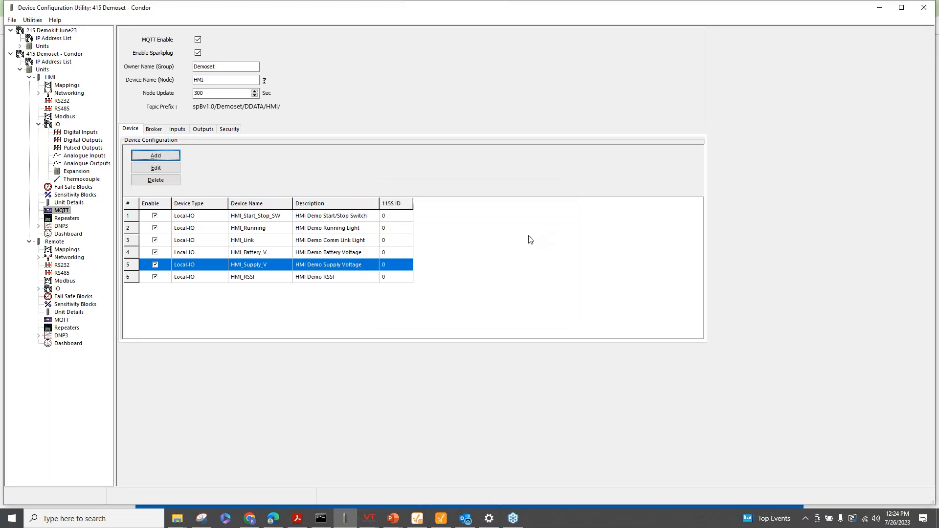
Add a seventh MQTT device to the HMI unit: General Purpose type, named 'Modbus Node'
click(184, 133)
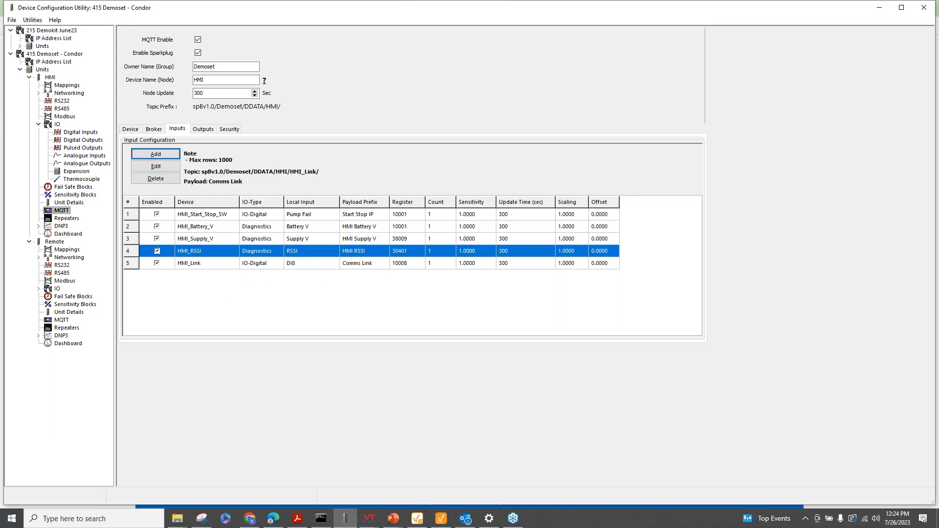
click(125, 130)
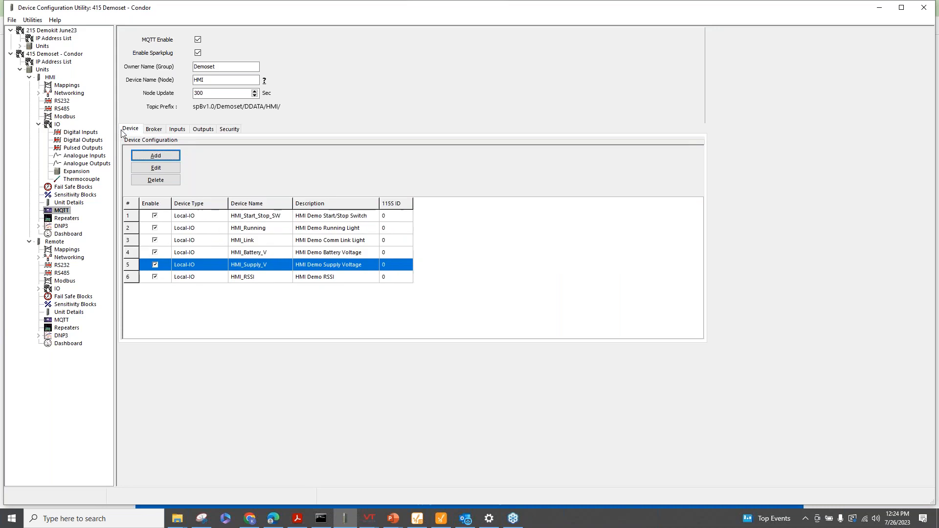
click(138, 157)
click(456, 241)
click(465, 279)
click(457, 261)
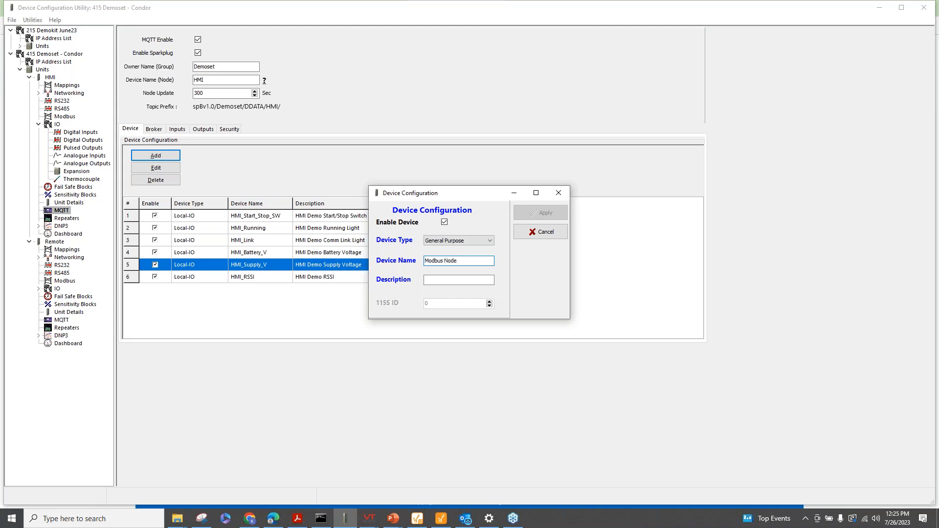
click(472, 280)
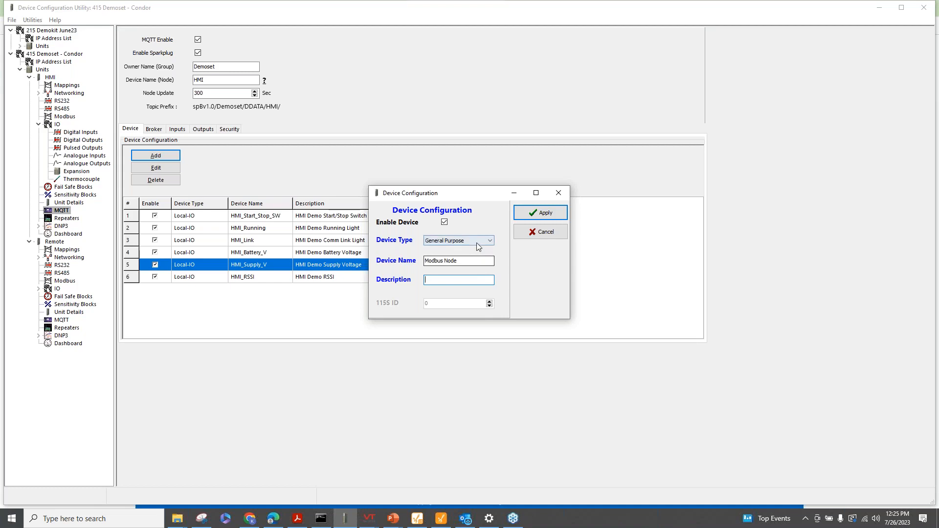
click(533, 214)
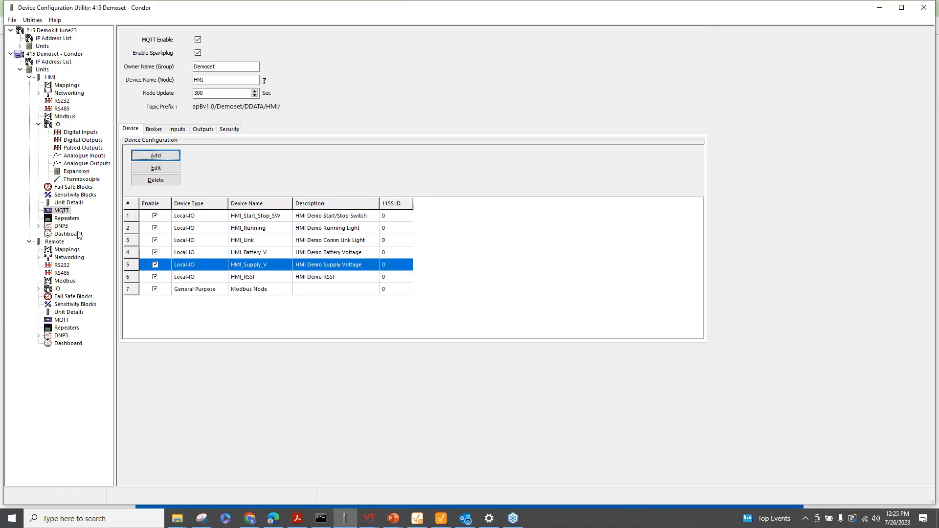
Draft a new MQTT input for the Modbus Node device, browse its registers, then cancel without saving
click(177, 129)
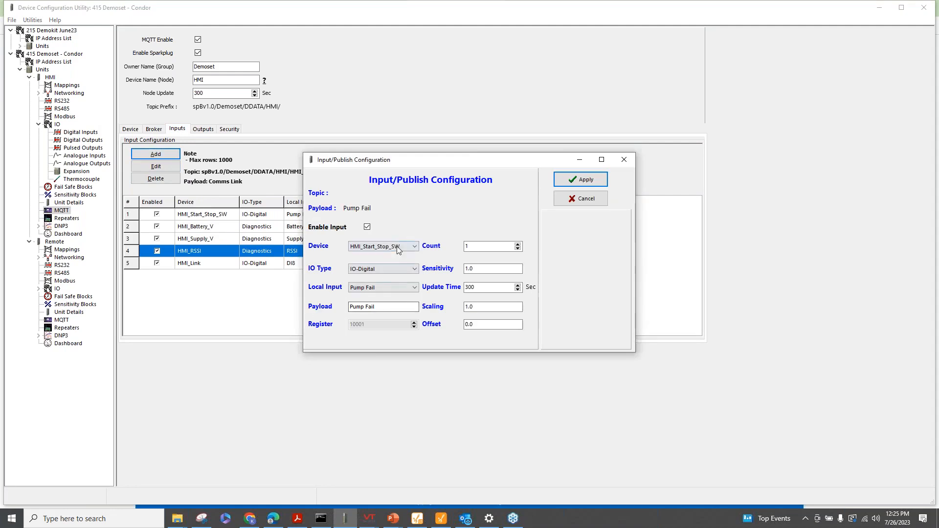
click(400, 250)
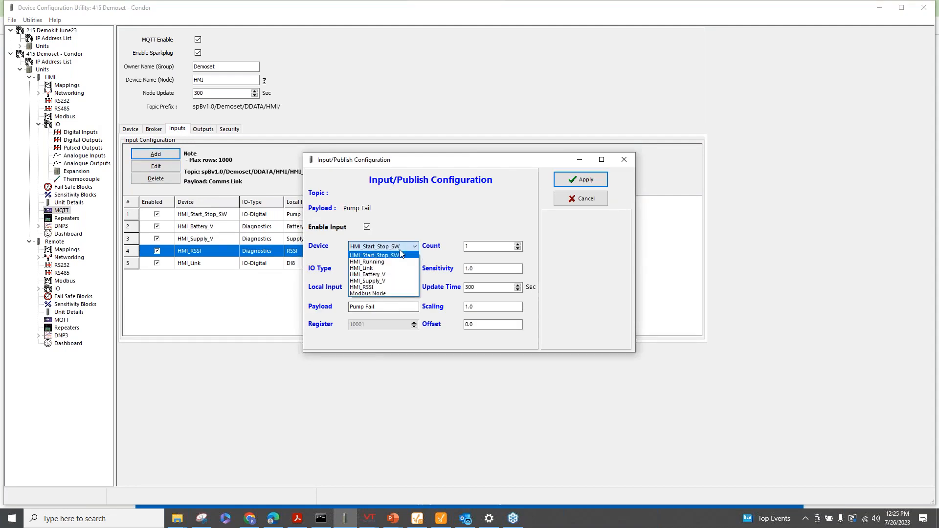
click(403, 293)
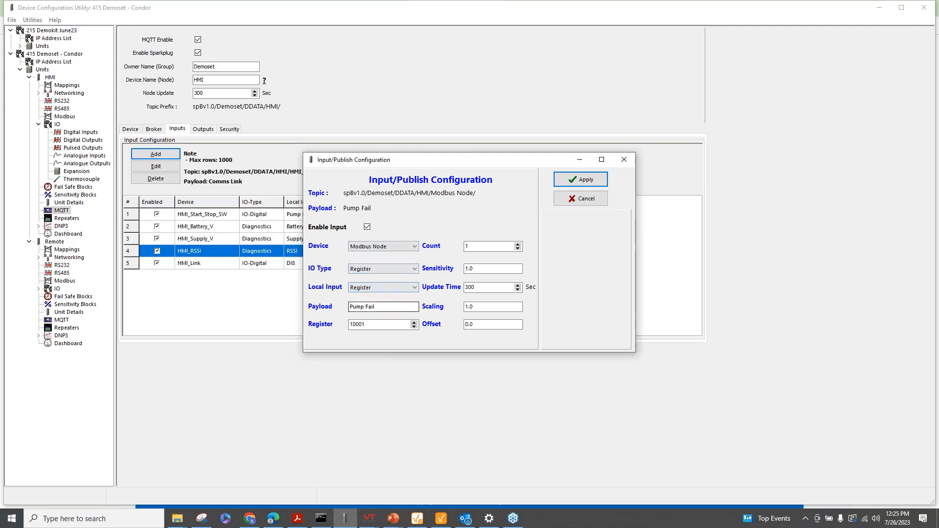
double_click(370, 324)
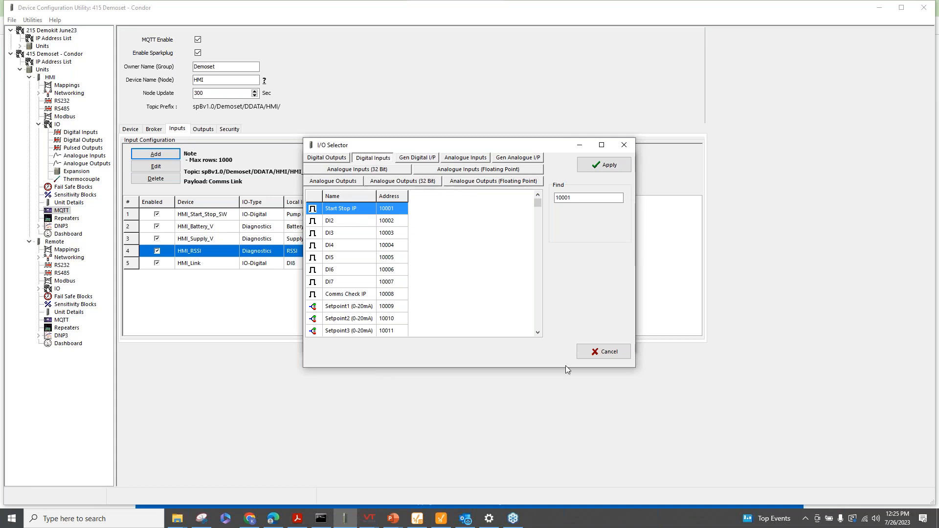
click(588, 352)
click(567, 203)
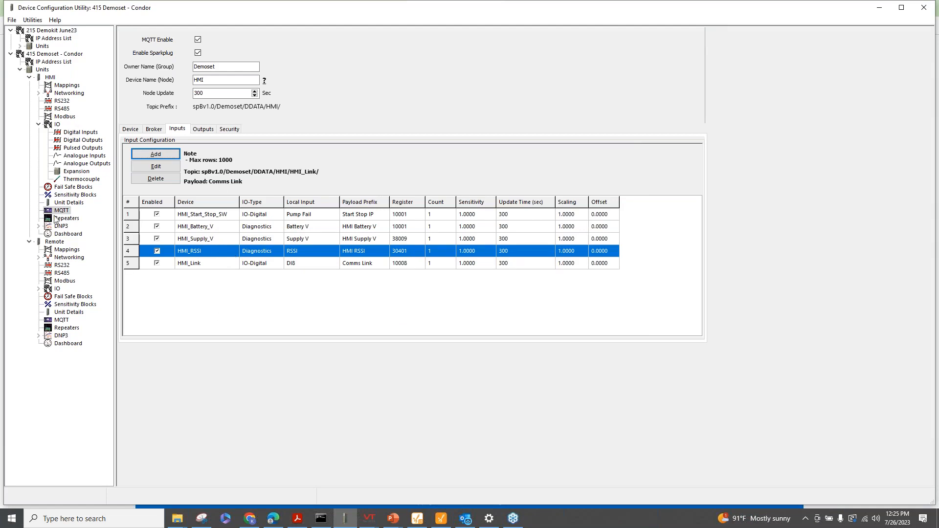
Review the Remote unit's MQTT settings, then the HMI unit's general and MQTT settings
click(53, 243)
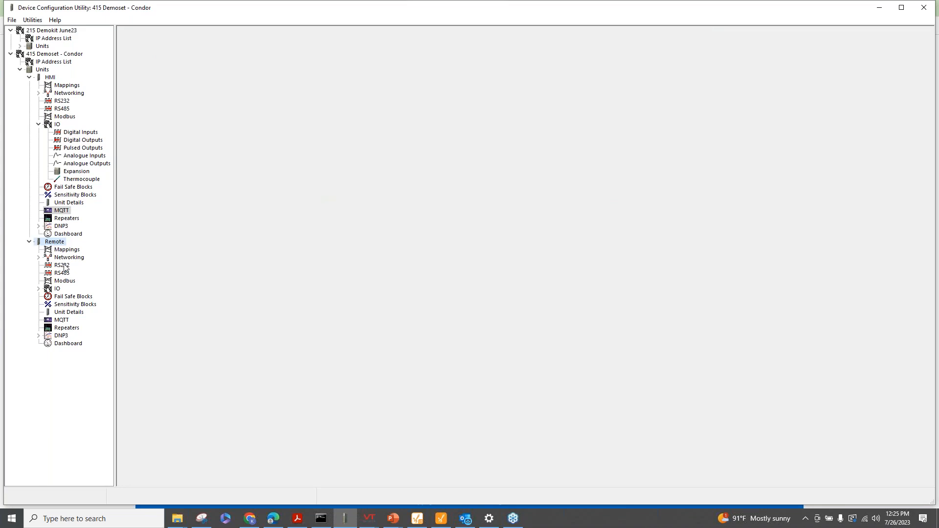
click(63, 321)
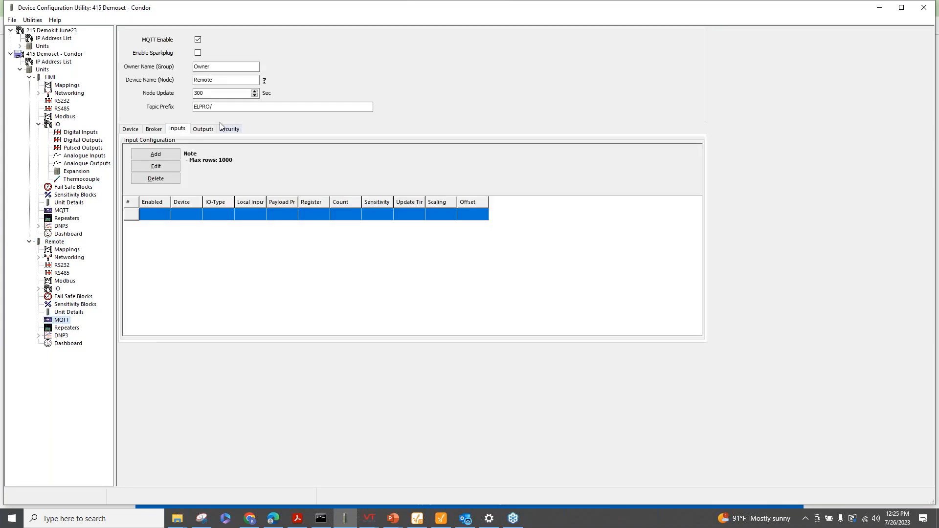
click(50, 78)
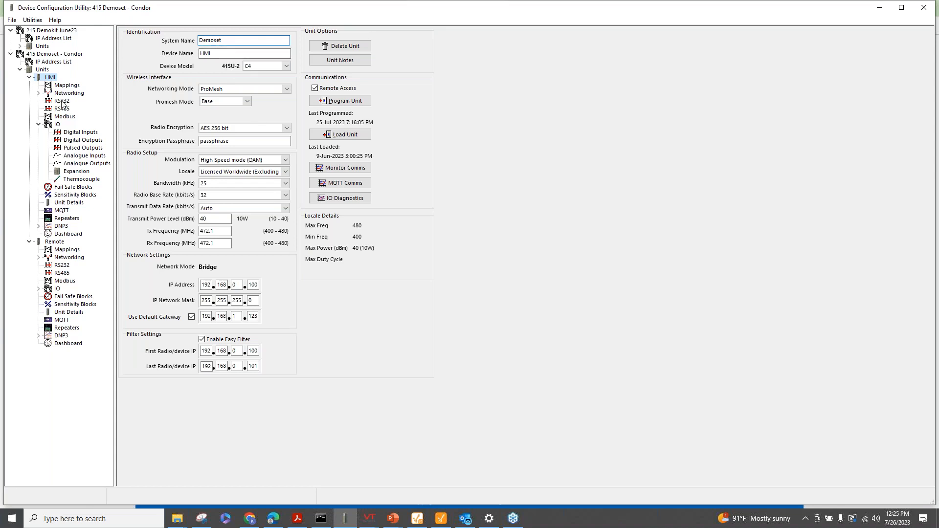
click(60, 211)
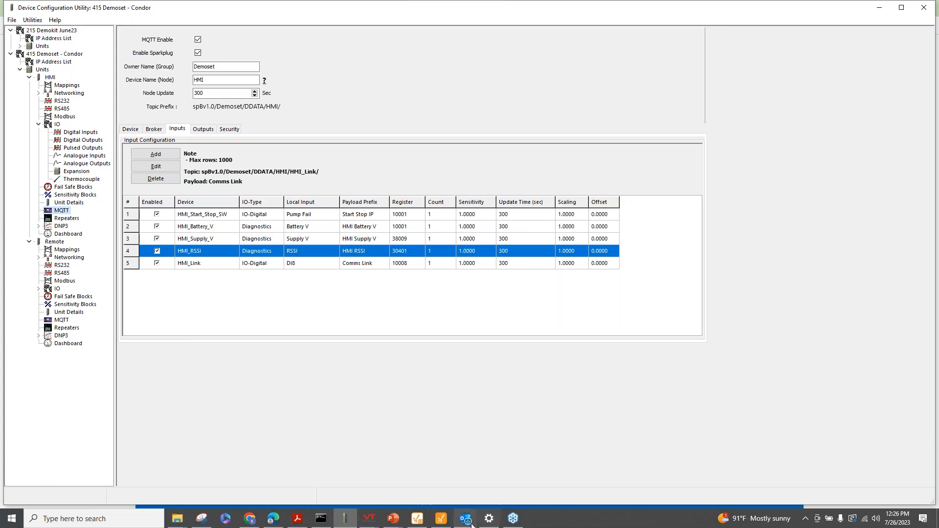
Bring up the 'Demo#2: Cellular IoT Gateway with Local IO' presentation slide full screen
mouse_move(466, 519)
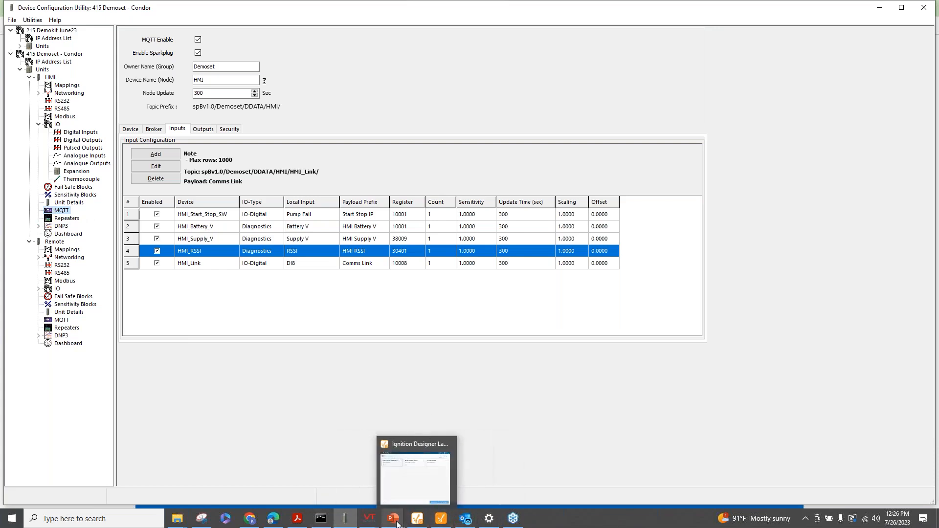
mouse_move(393, 518)
click(468, 481)
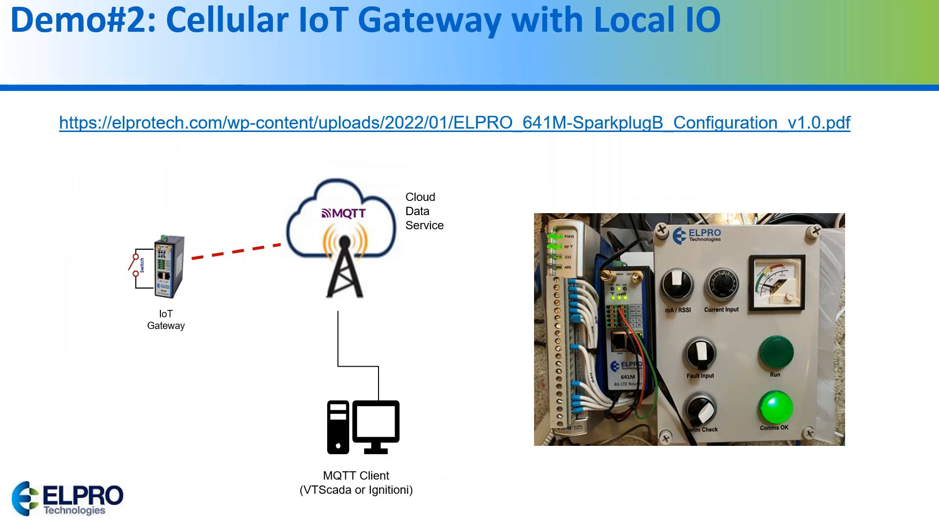
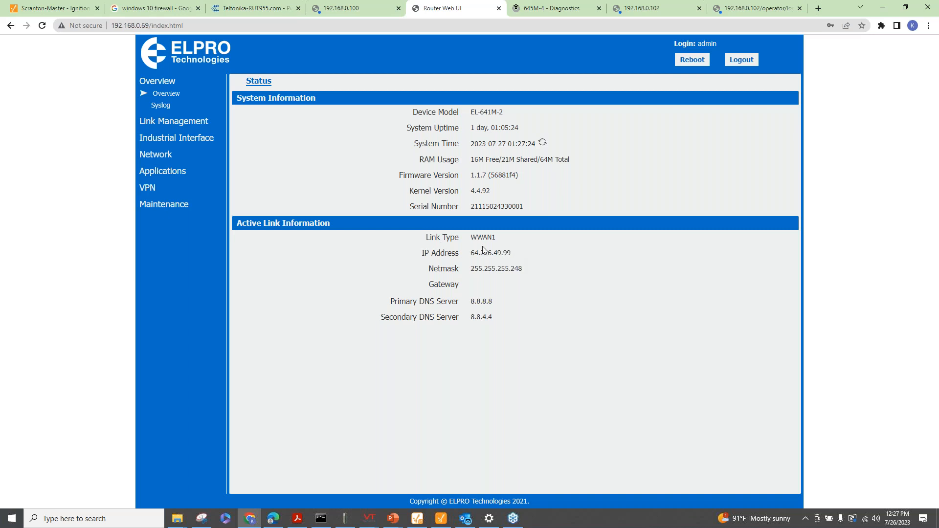
Show the Modbus Sparkplug status page under Applications, confirming the bridge is enabled and MQTT connected
click(160, 172)
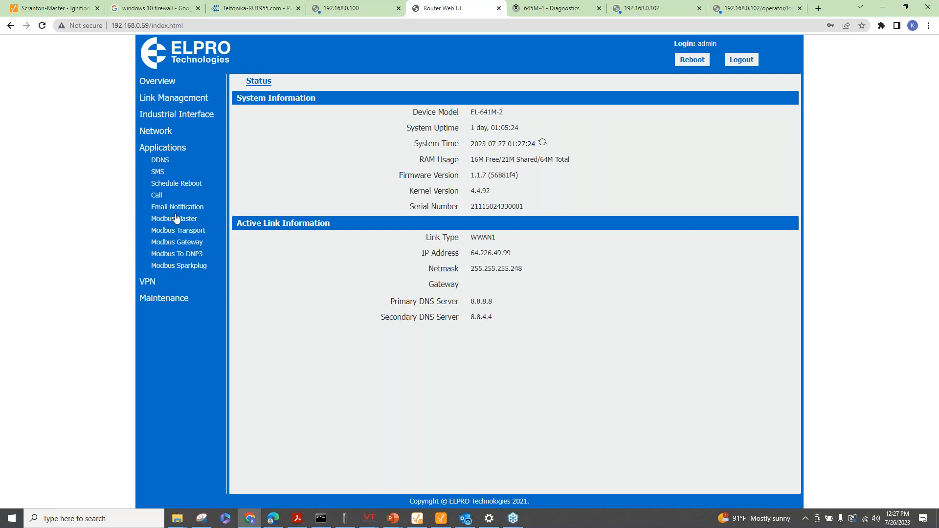
click(185, 266)
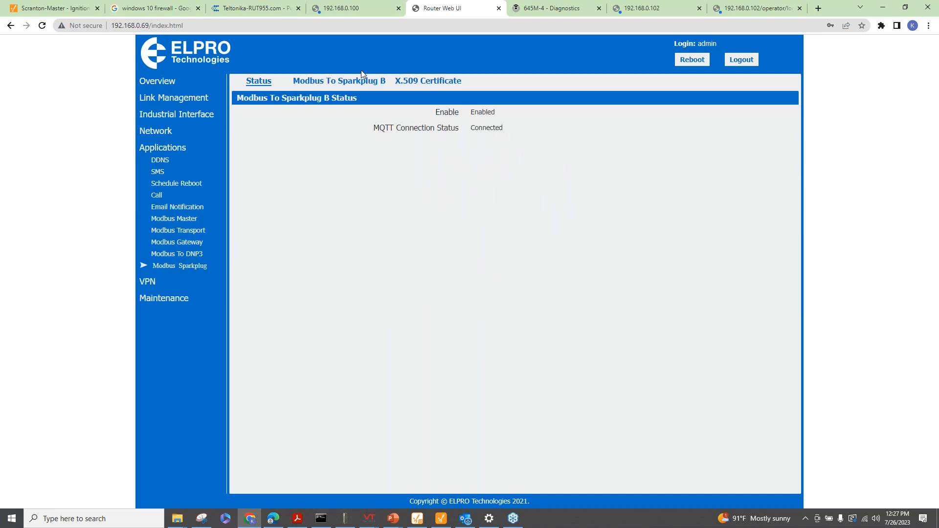
Check the MQTT and Sparkplug B settings for the DigitalIO and ALERT2 devices, then view the empty X.509 Certificate page
click(319, 83)
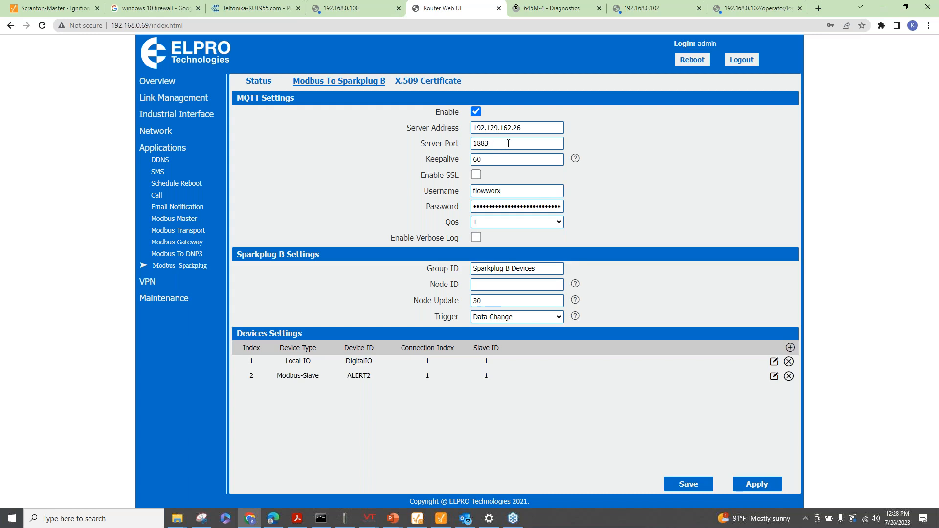
click(433, 82)
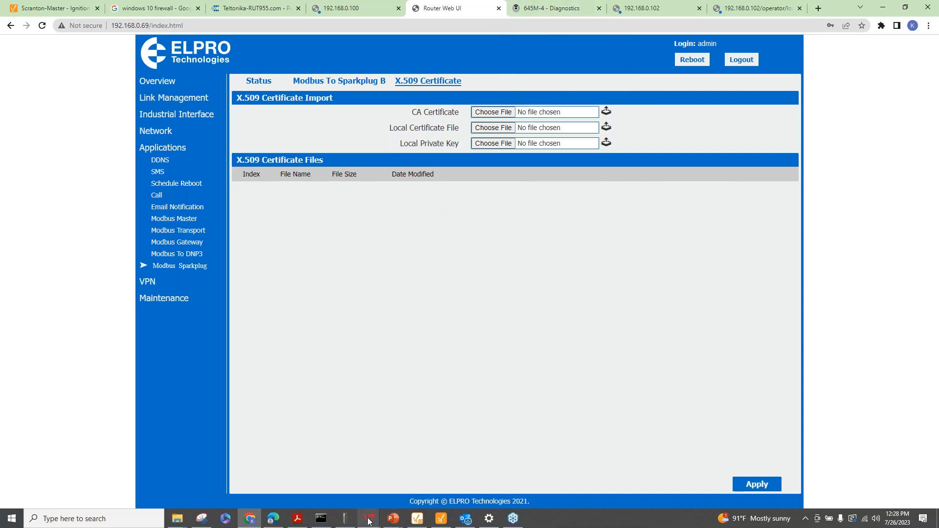
In VTScada's Tag Browser, collapse Demoset and list Remote Broker Data groups, then return to Chrome
mouse_move(369, 517)
click(397, 473)
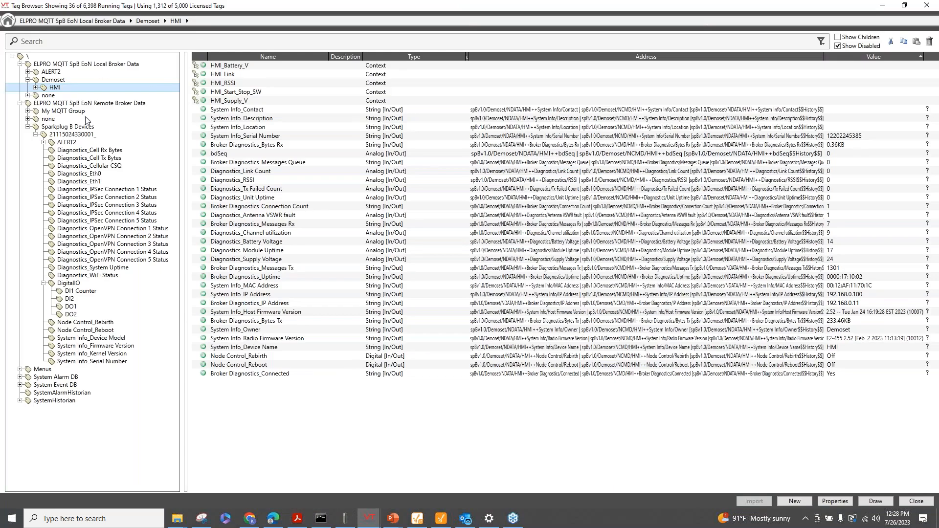
click(28, 80)
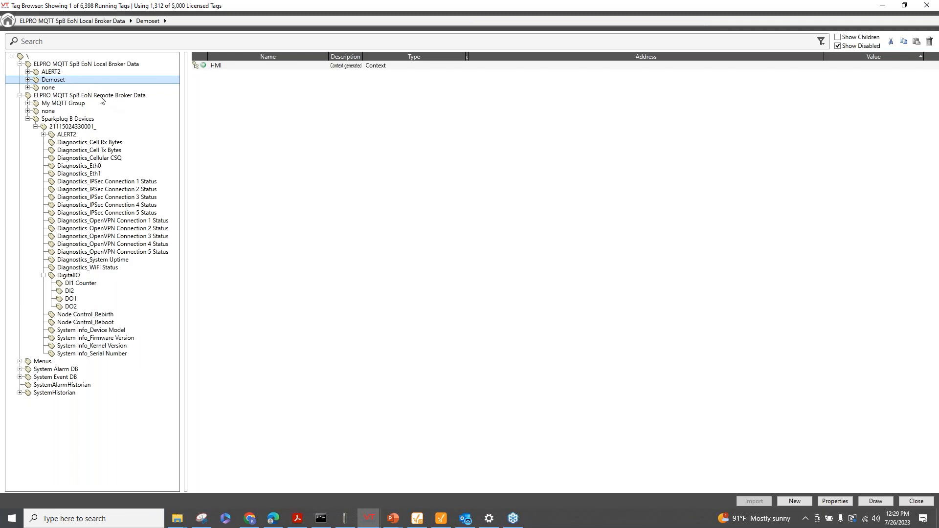
click(122, 95)
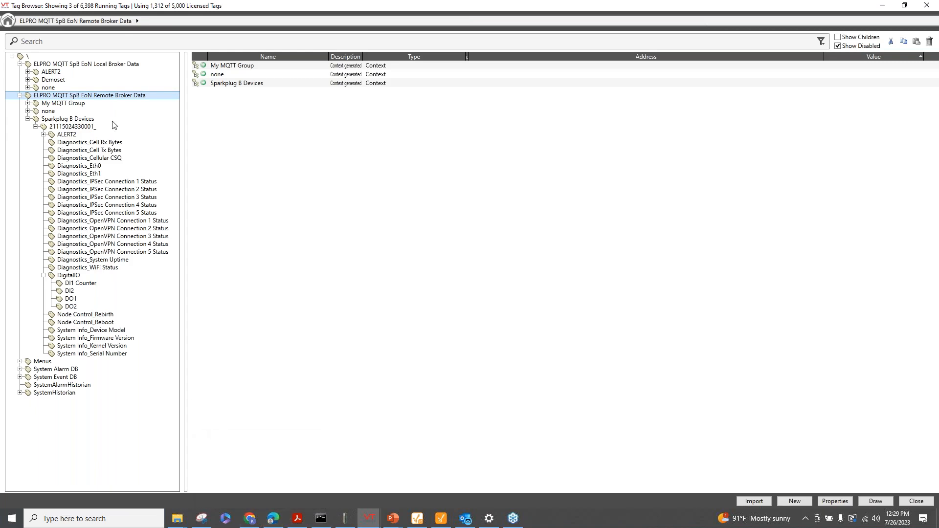
click(250, 519)
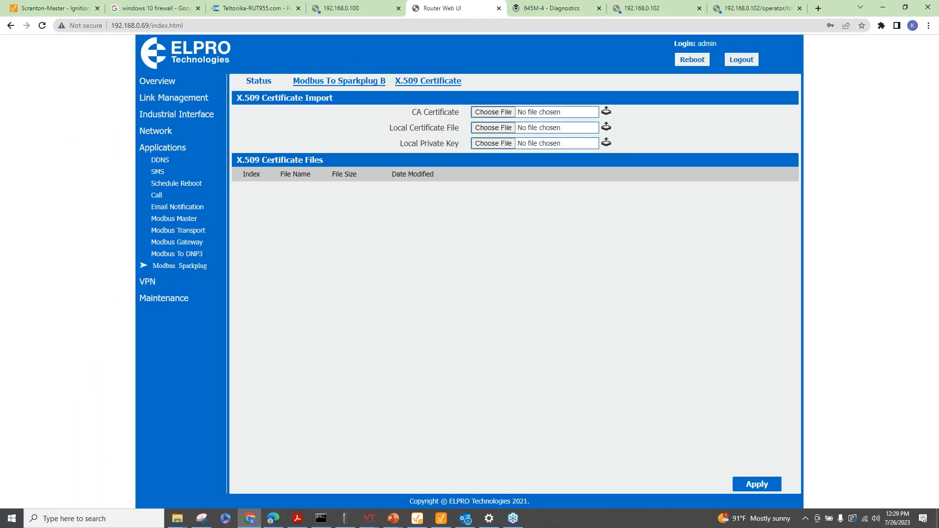
Check the Node ID help: an empty Node ID uses the serial number. Then return to VTScada
click(339, 81)
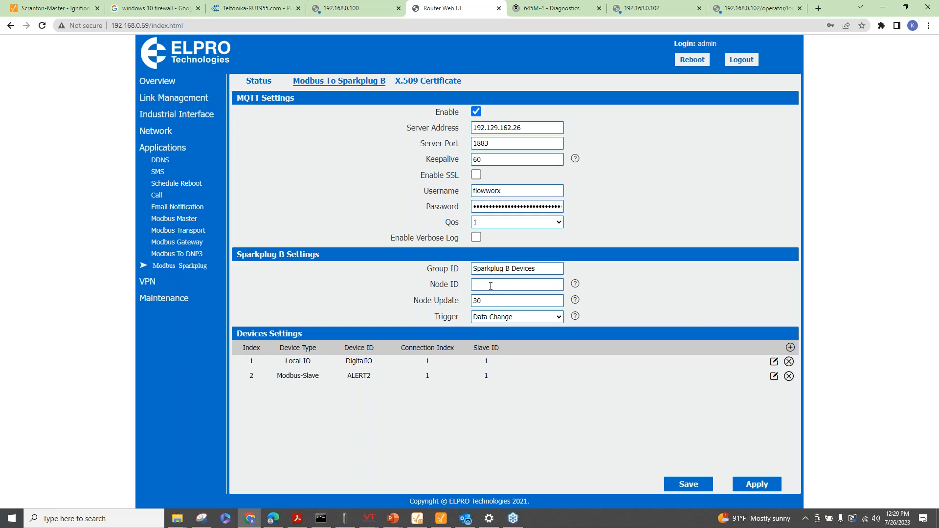
click(575, 284)
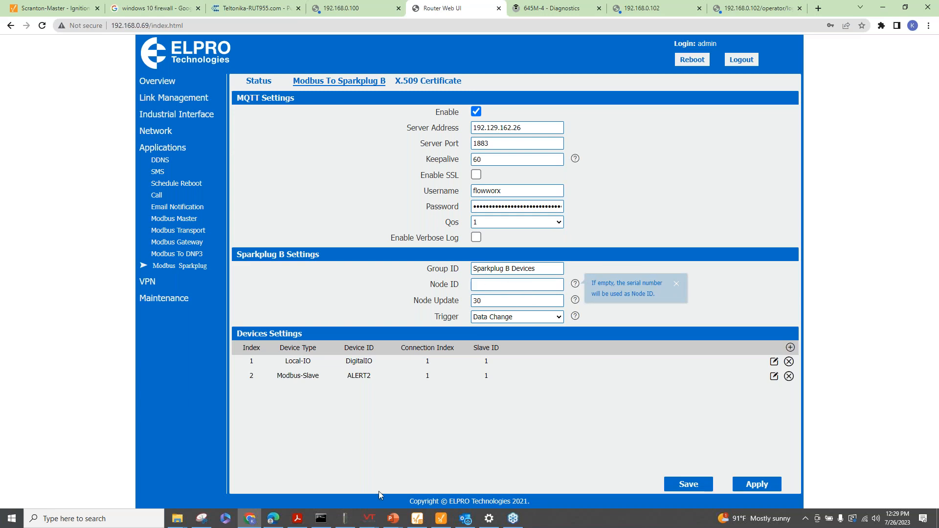
mouse_move(365, 525)
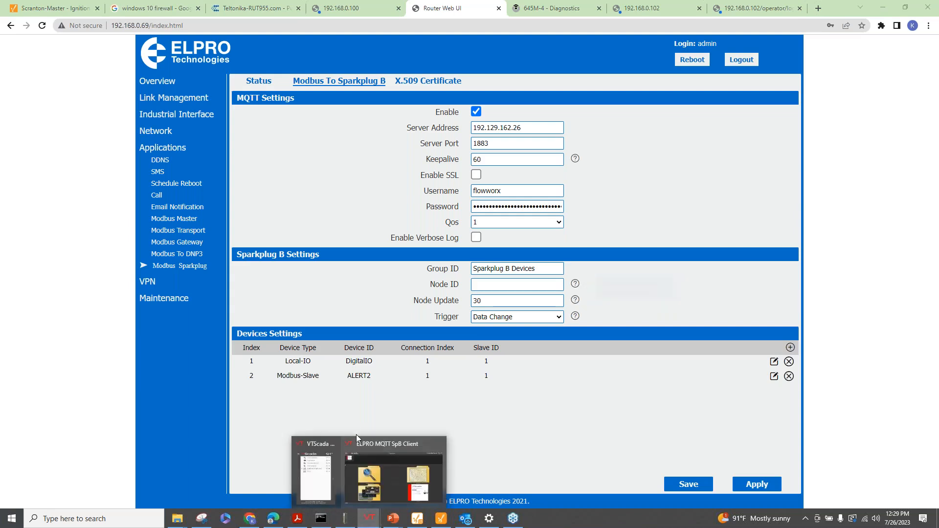
click(391, 481)
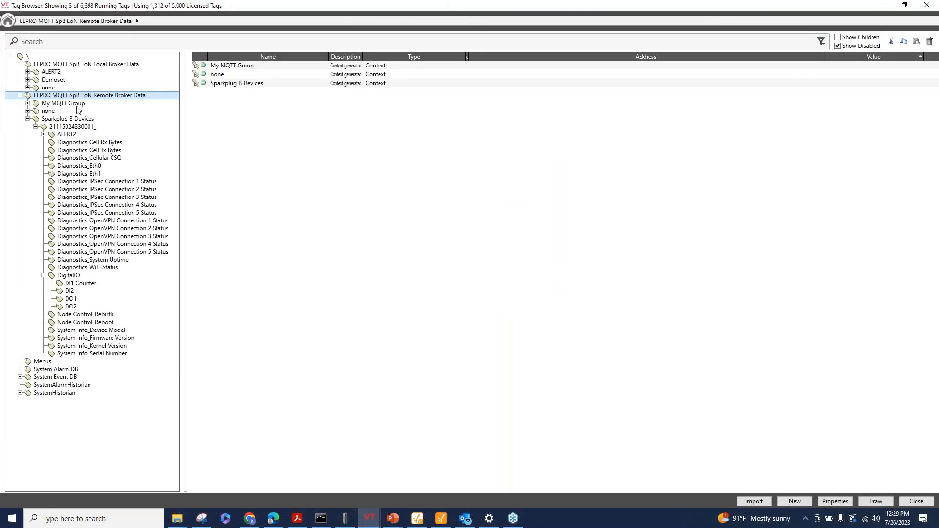
Expand and collapse the ALERT2 tags, show the DigitalIO values, then bring up the Demo#2 slide show
double_click(69, 135)
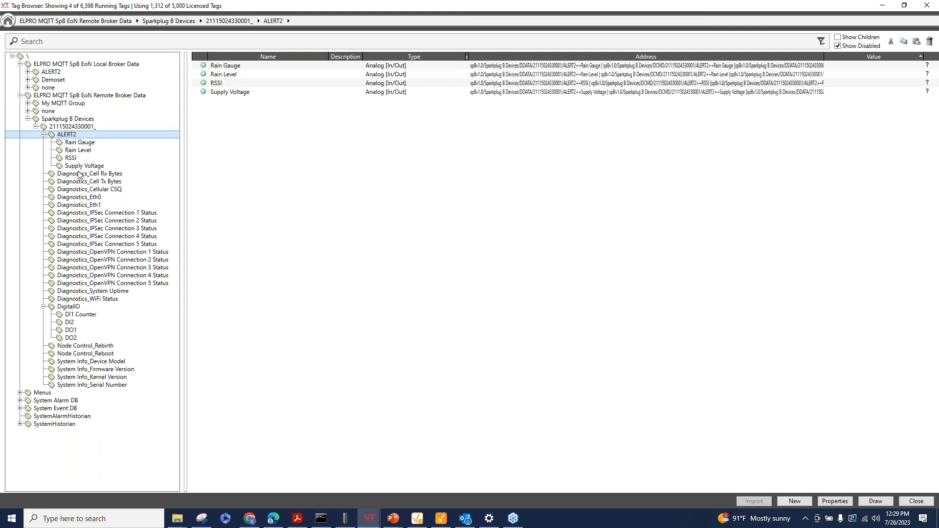
click(44, 134)
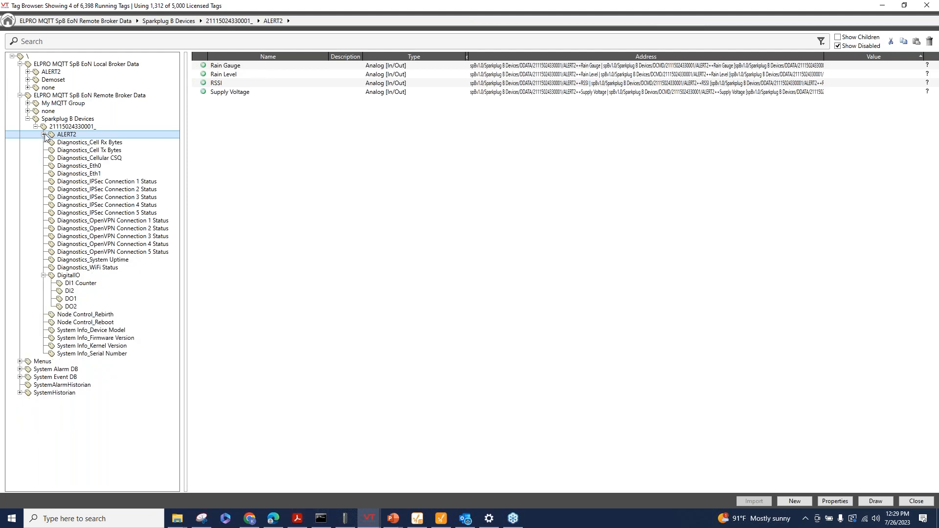
click(68, 277)
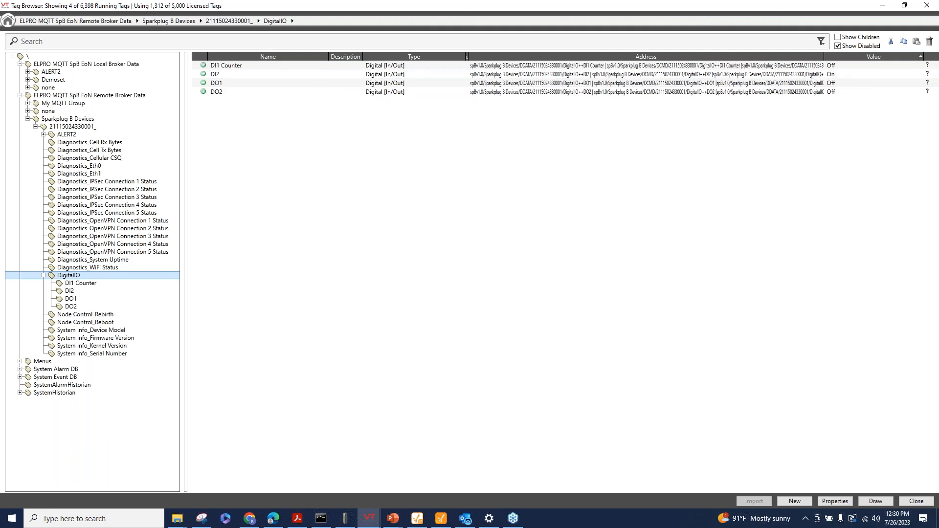
click(394, 520)
click(420, 483)
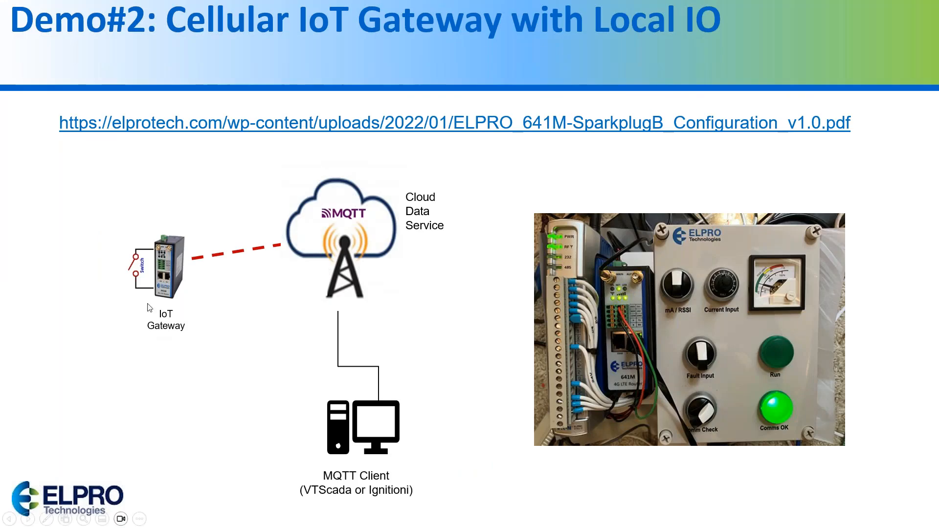
Flip the gateway switch on the Demo#2 slide and return to VTScada, where DI2 reads On
click(136, 274)
key(super)
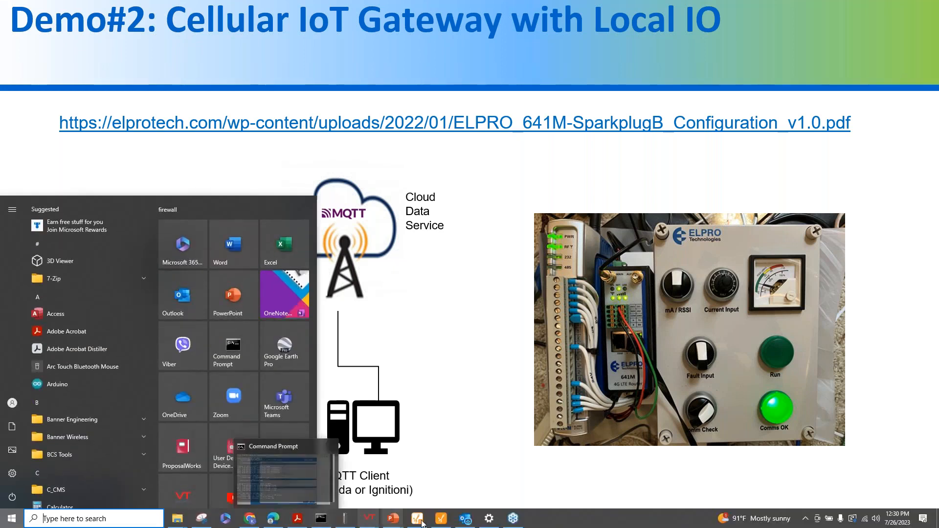
mouse_move(375, 518)
click(392, 477)
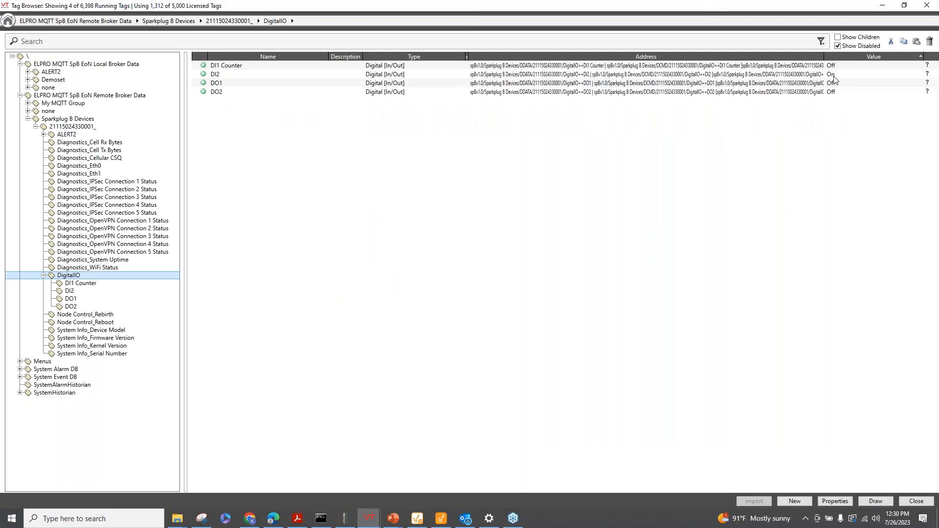
View the DigitalIO tags under Sparkplug B Devices in Ignition Designer, then return to the Demo#2 slide
click(440, 518)
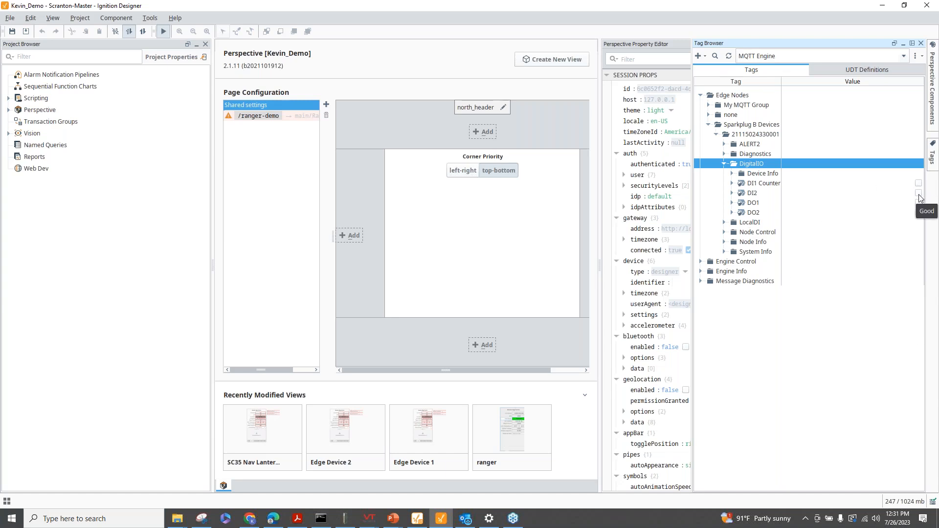
mouse_move(389, 523)
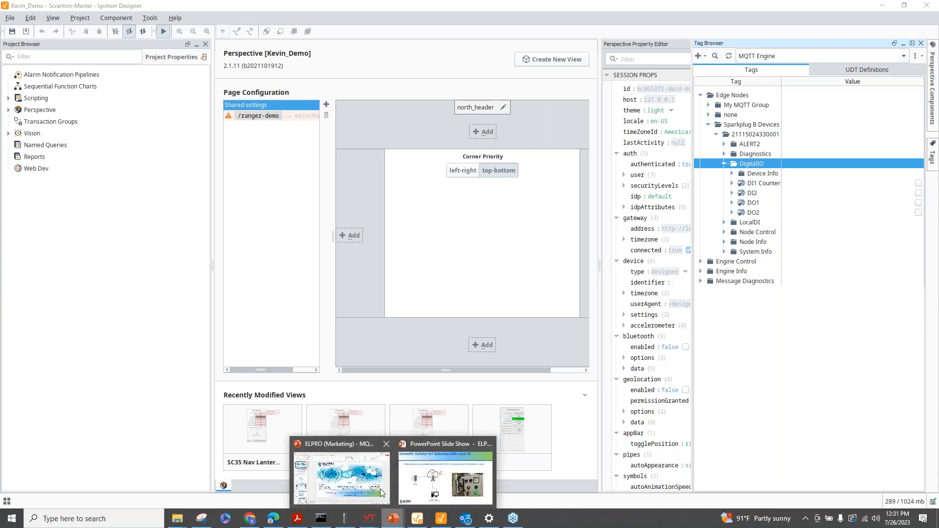
click(391, 468)
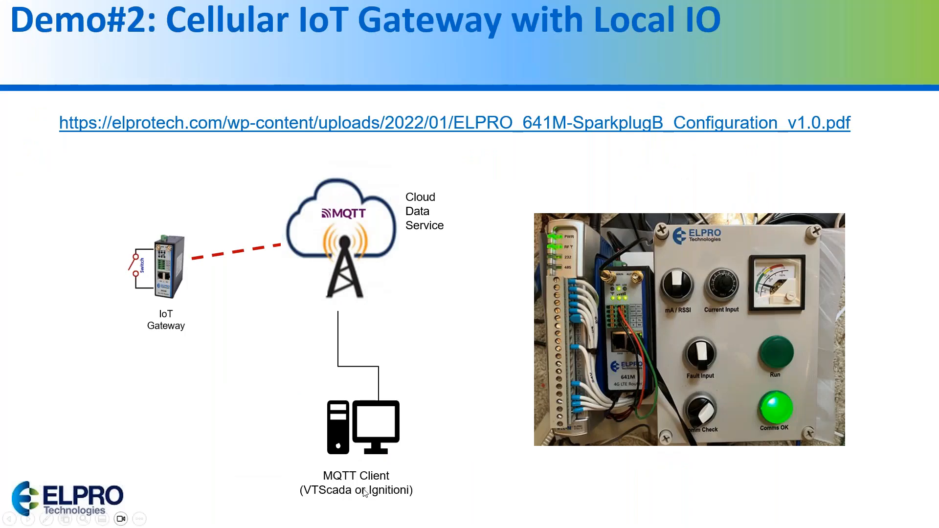
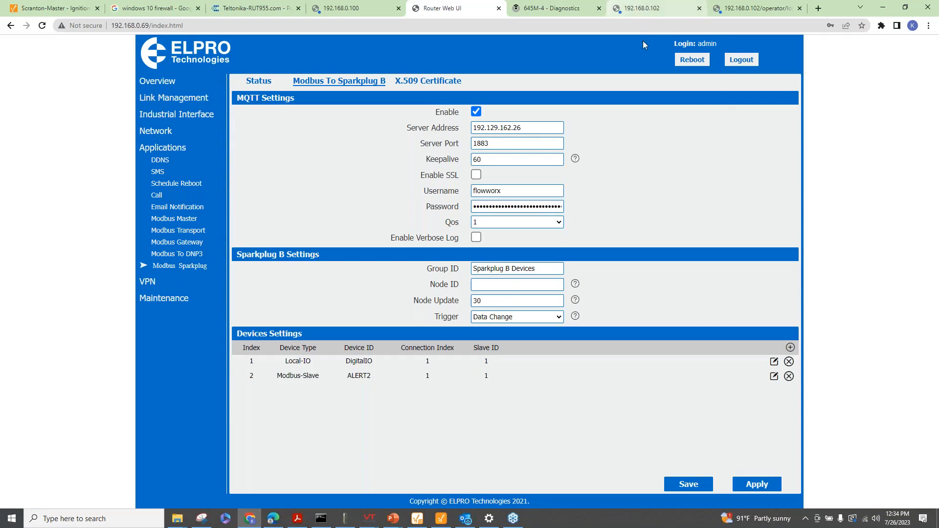
Sign in to the decoder at 192.168.0.102 and view its ERRTS Gateway serial configuration
click(635, 9)
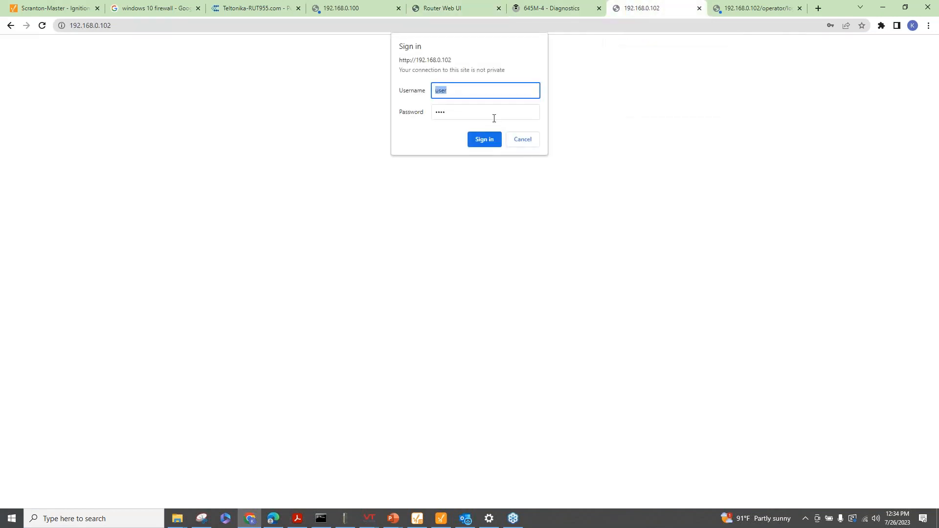
click(486, 143)
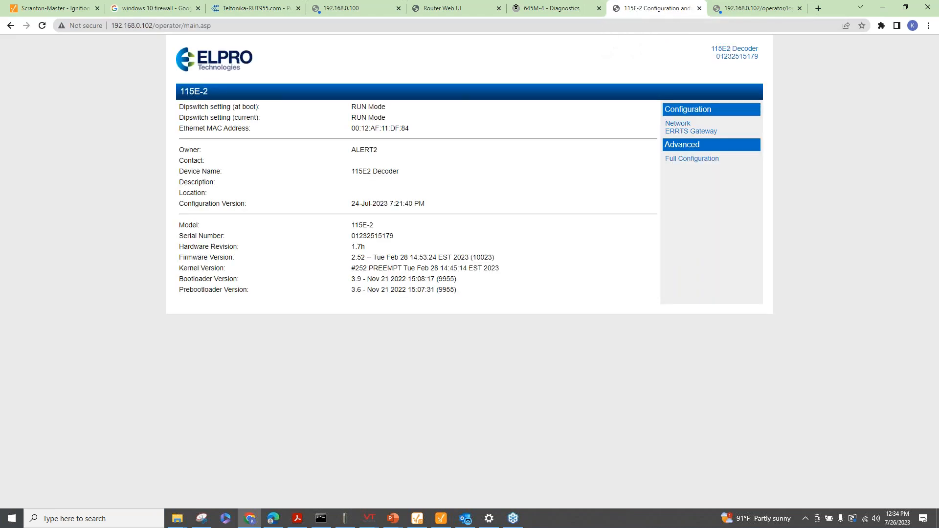
click(699, 131)
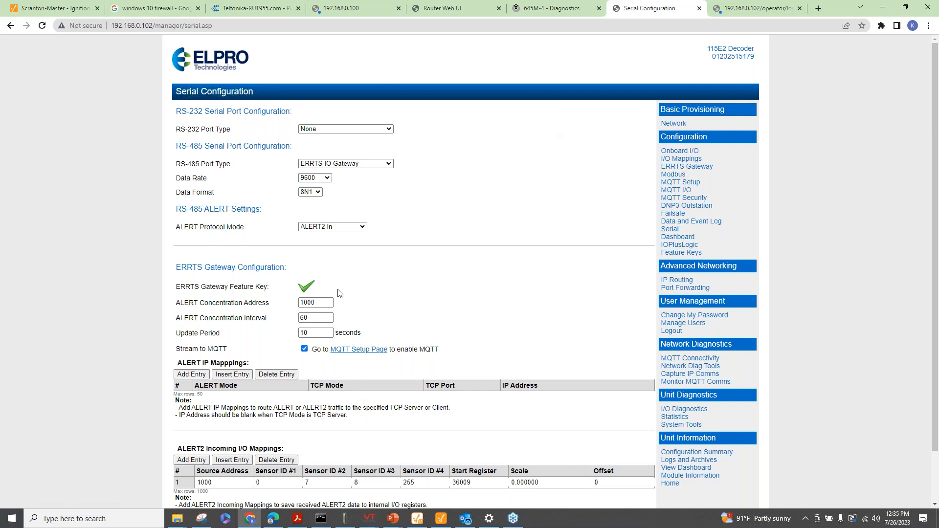
scroll(362, 283, down, 1)
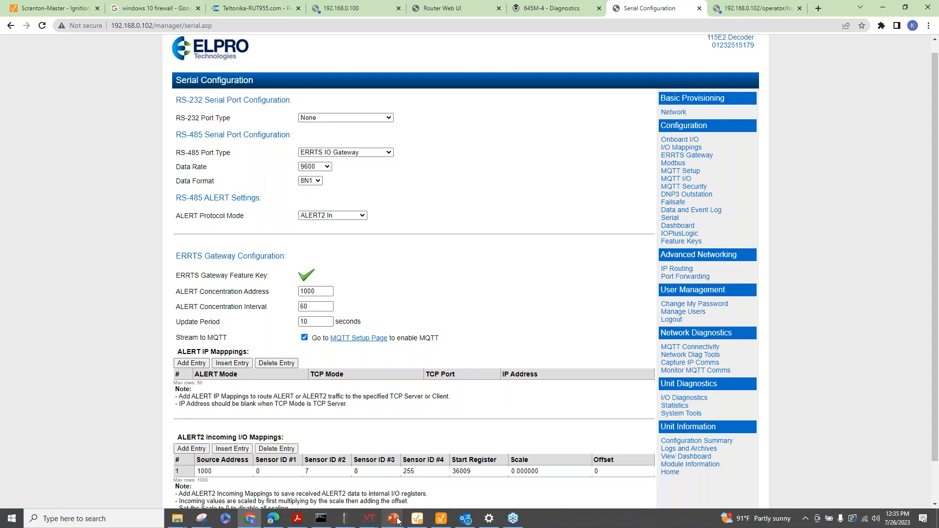
Show the Demo#3 ALERT2 Flood Monitoring System MQTT Stream slide full screen
mouse_move(394, 518)
click(442, 467)
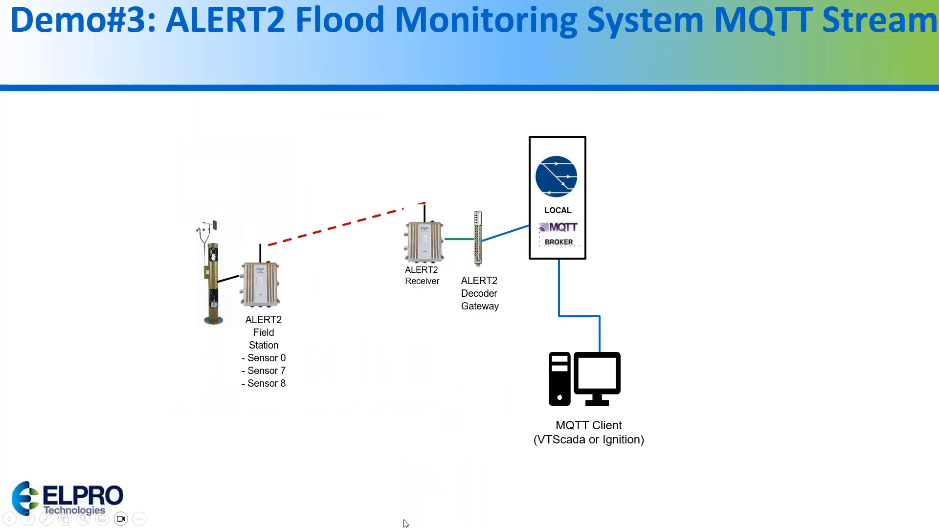
key(super)
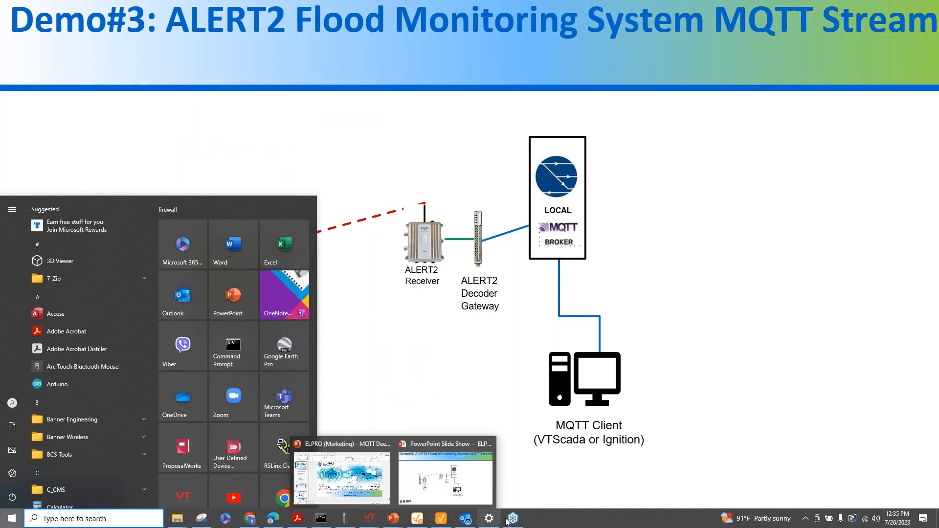
mouse_move(524, 524)
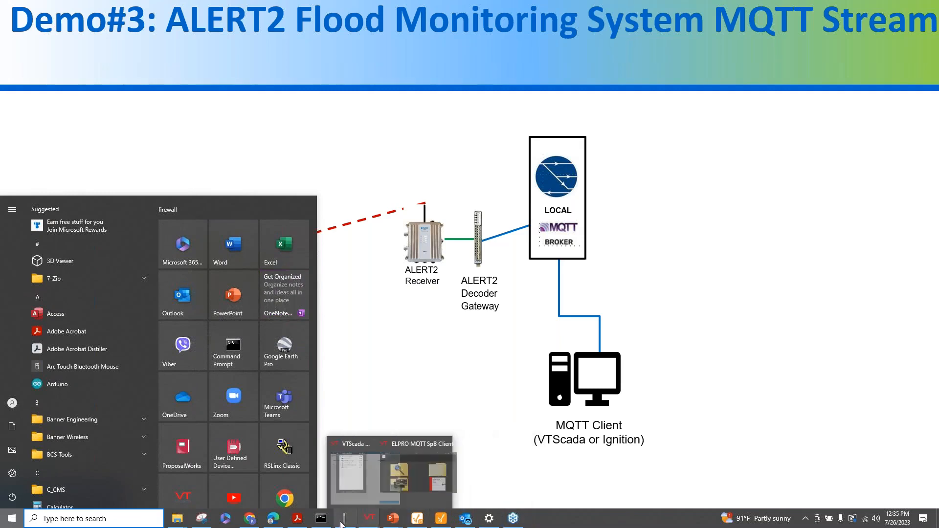
Bring the decoder's Serial Configuration page forward and scroll down to the Save Changes buttons
click(245, 520)
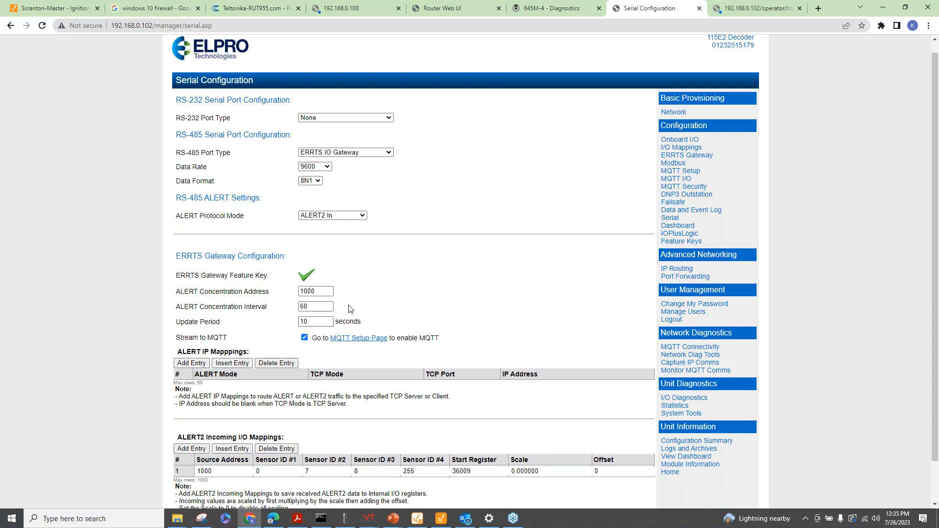
scroll(286, 299, down, 1)
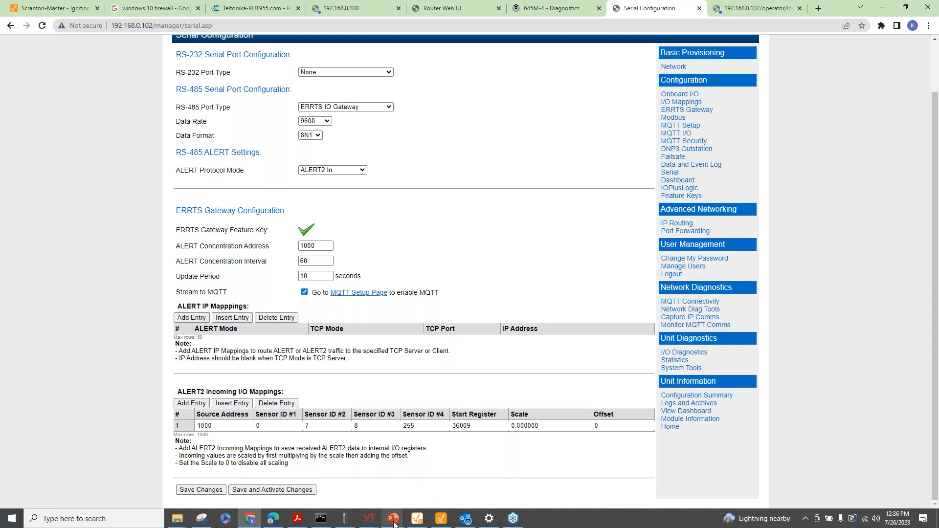
In VTScada, browse Local Broker Data > ALERT2 > 115E2 Decoder to Station 1000's Sensor 0, 7 and 8 tags
mouse_move(371, 525)
click(400, 494)
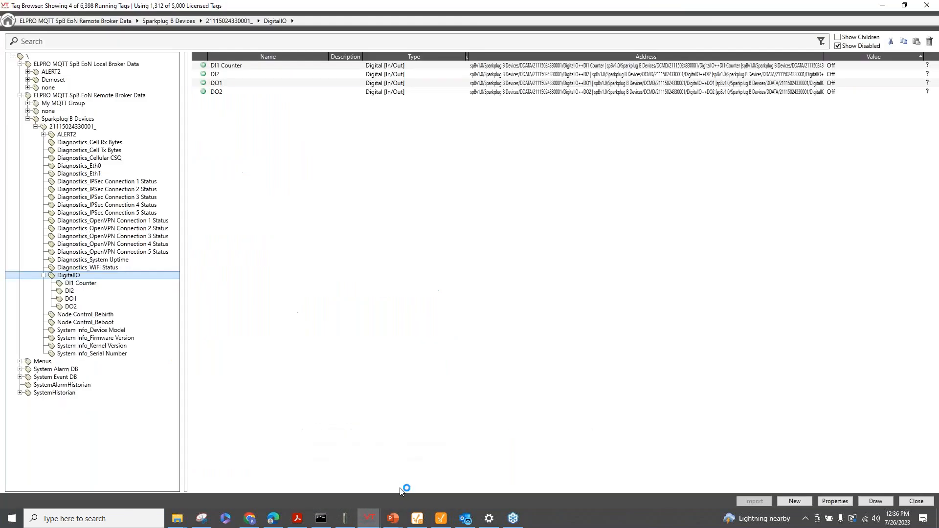
click(20, 96)
click(51, 64)
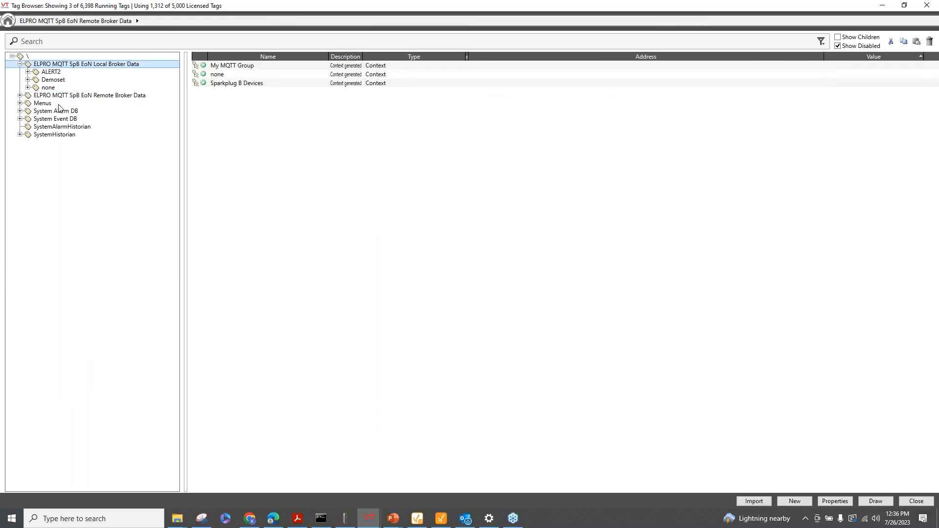
click(28, 72)
click(61, 80)
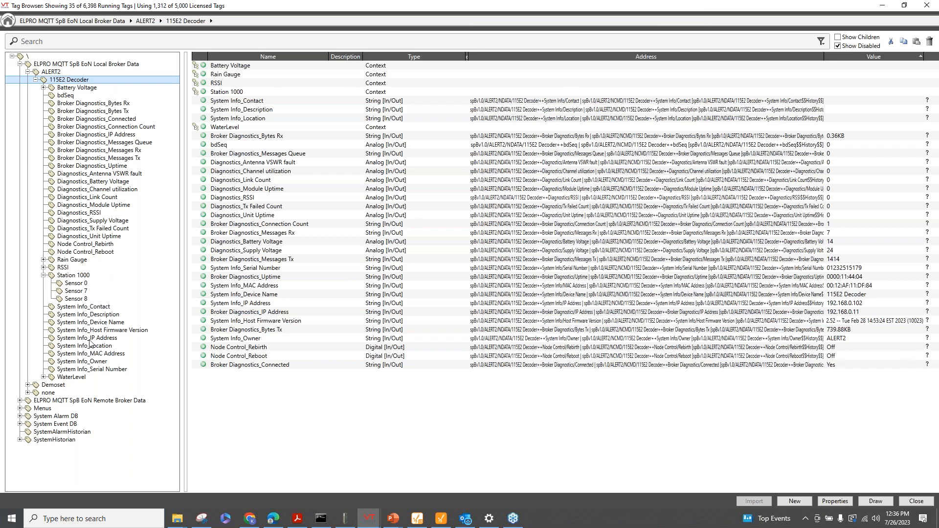
click(79, 275)
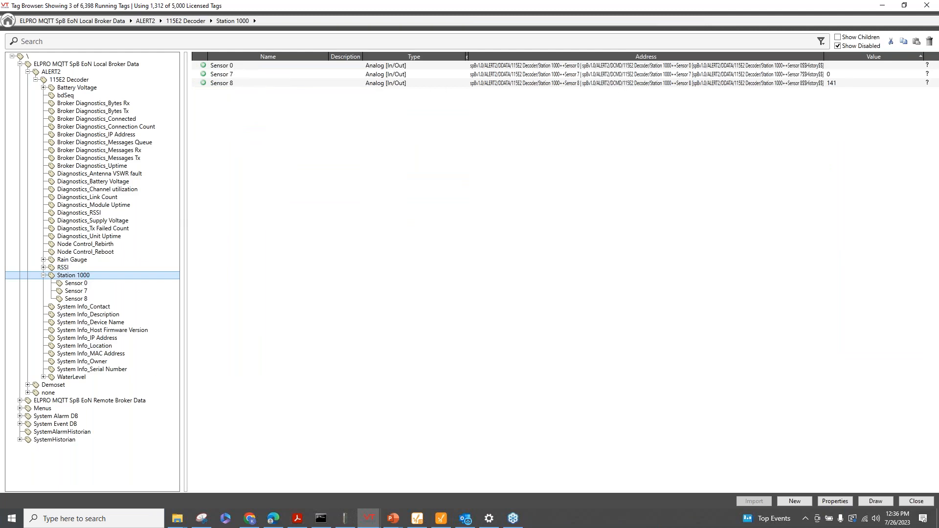
click(250, 521)
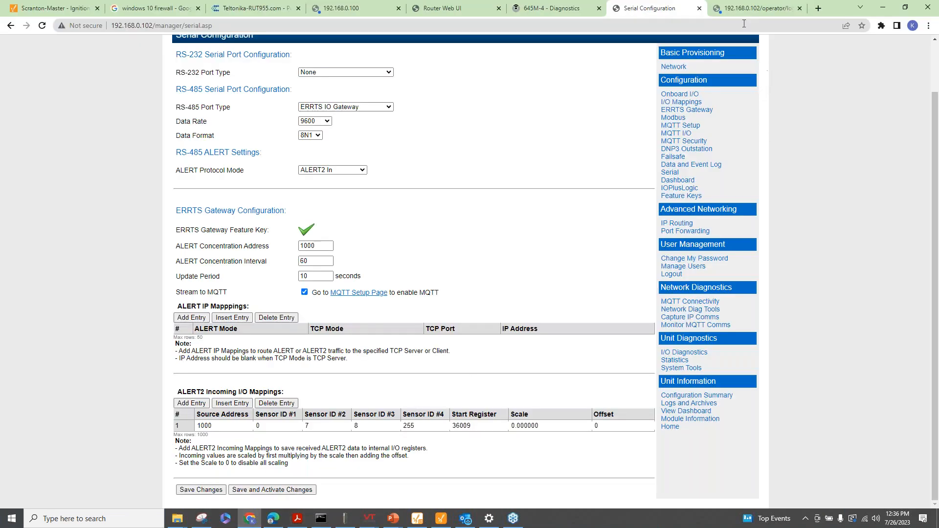
Sign in on the decoder's operator page and open Network Diagnostics > Monitor MQTT Comms
click(741, 13)
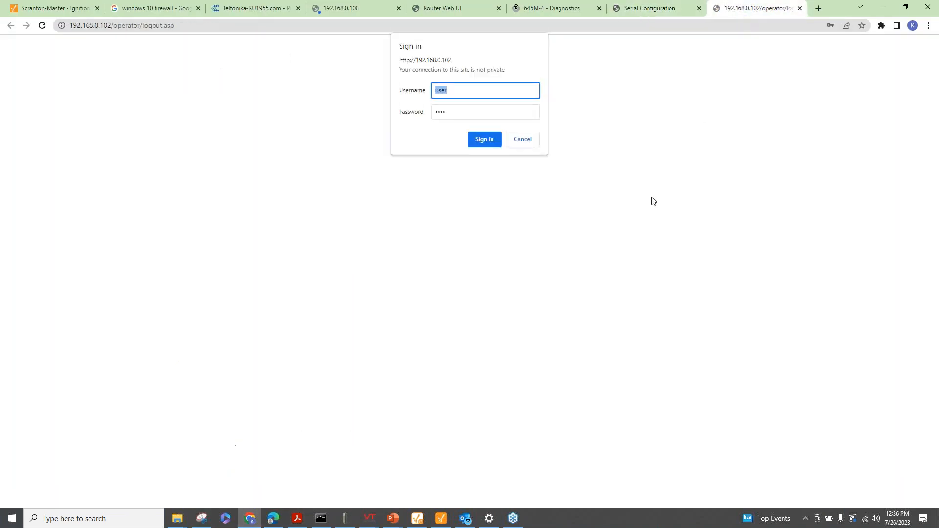
click(484, 139)
click(799, 8)
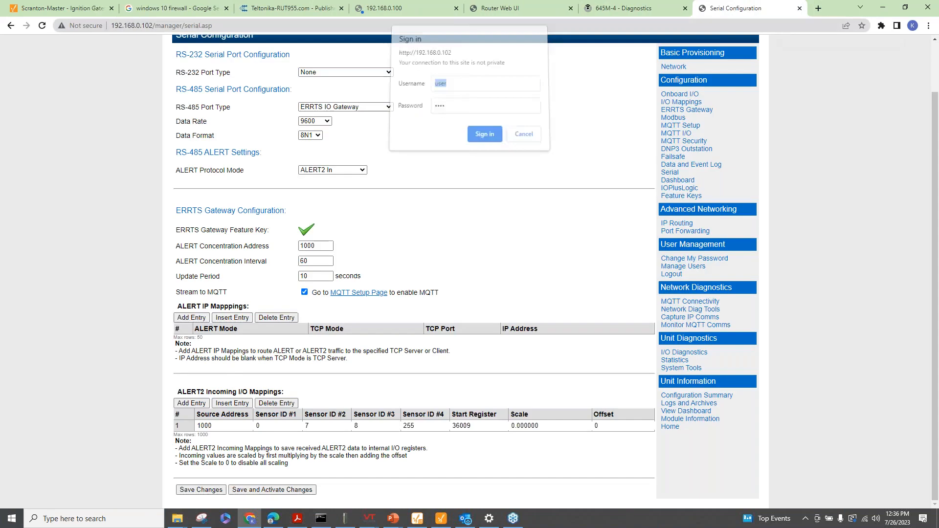
click(689, 325)
click(484, 140)
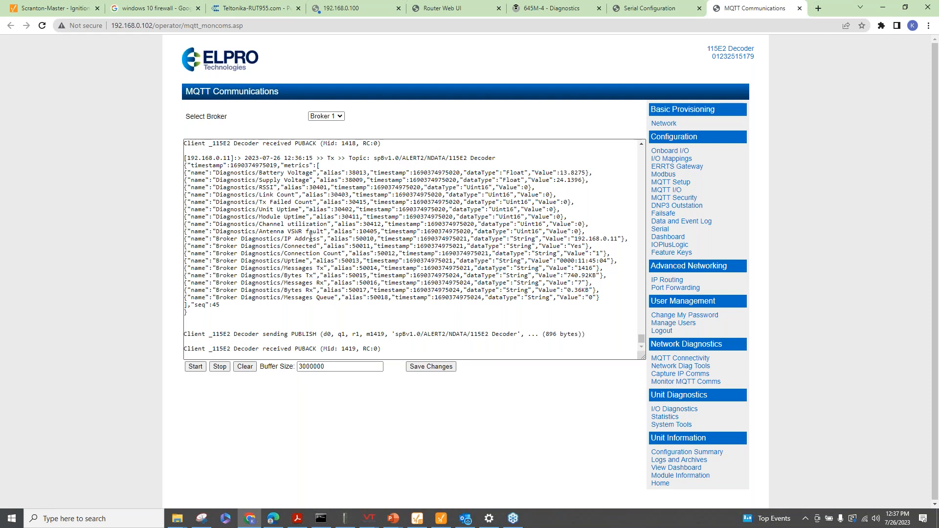
scroll(293, 264, up, 8)
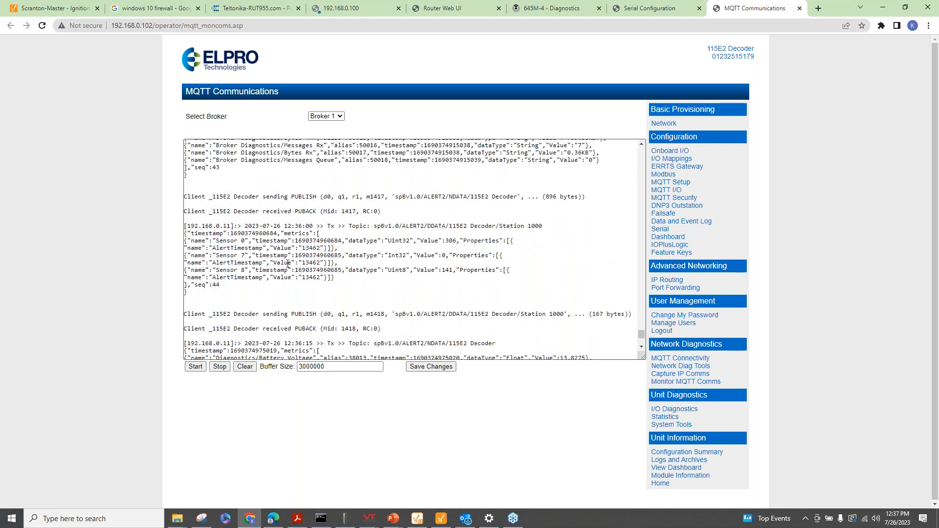
scroll(292, 264, up, 10)
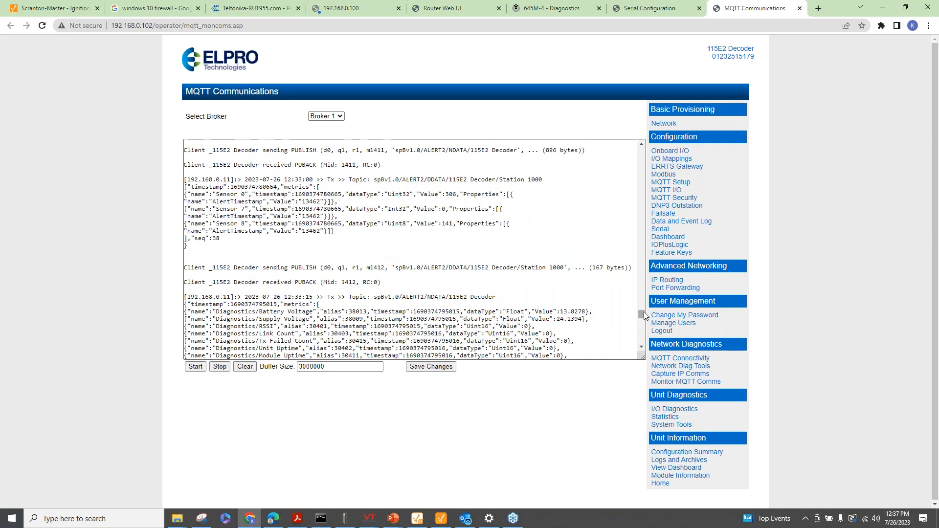
drag(643, 316, 665, 140)
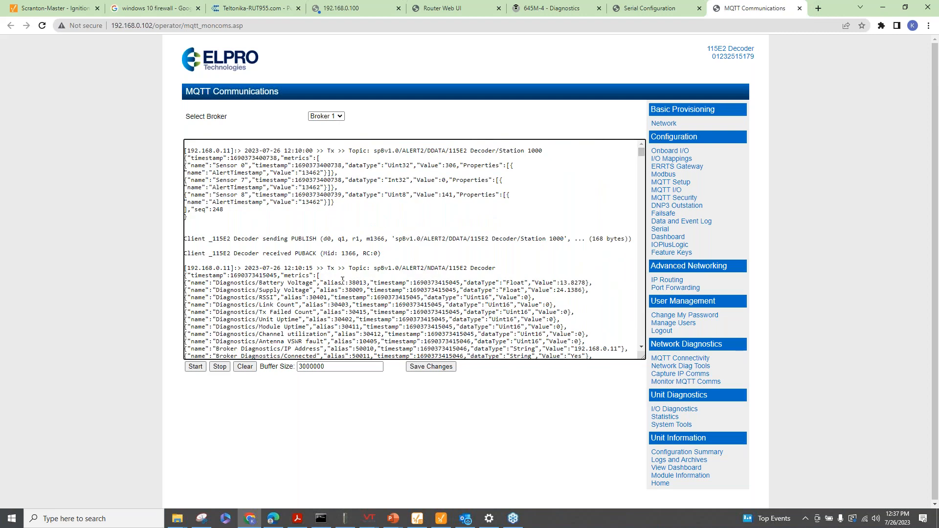
scroll(346, 275, down, 5)
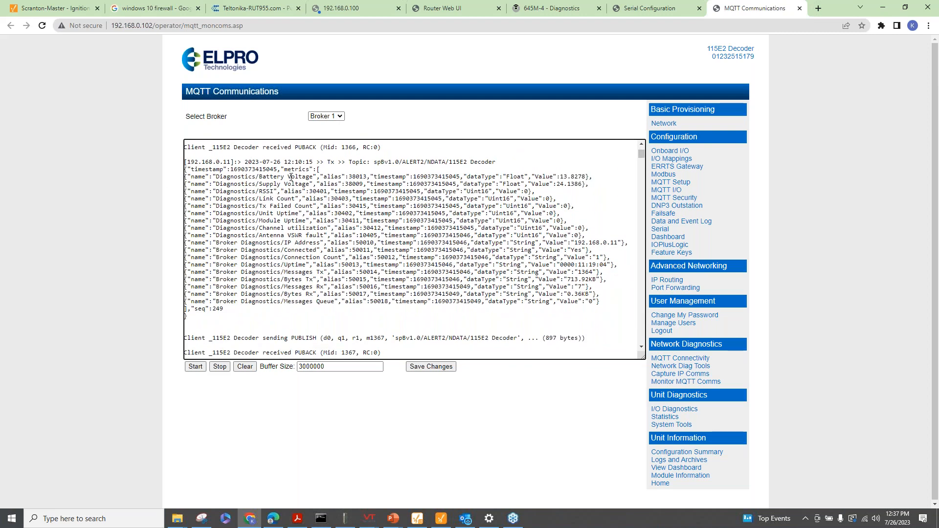
scroll(308, 303, down, 7)
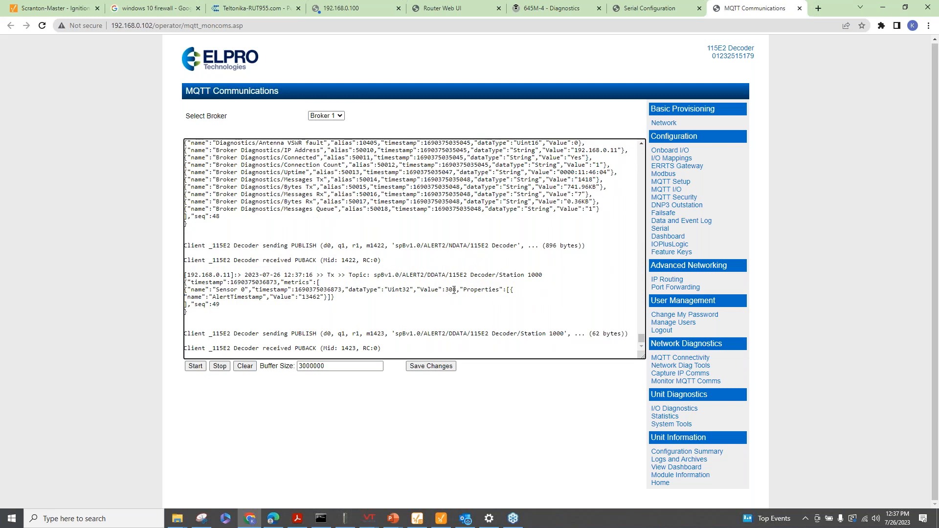
scroll(449, 312, up, 10)
scroll(422, 269, up, 1)
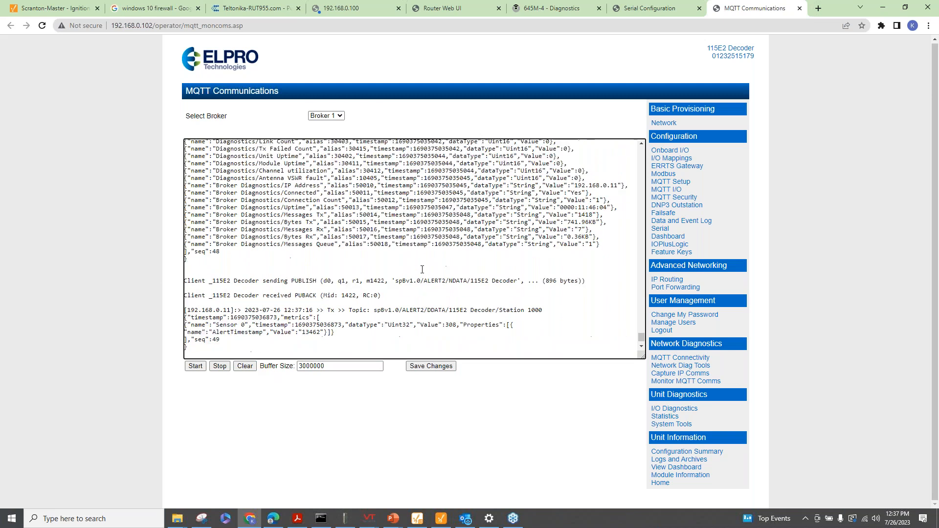
scroll(422, 270, up, 1)
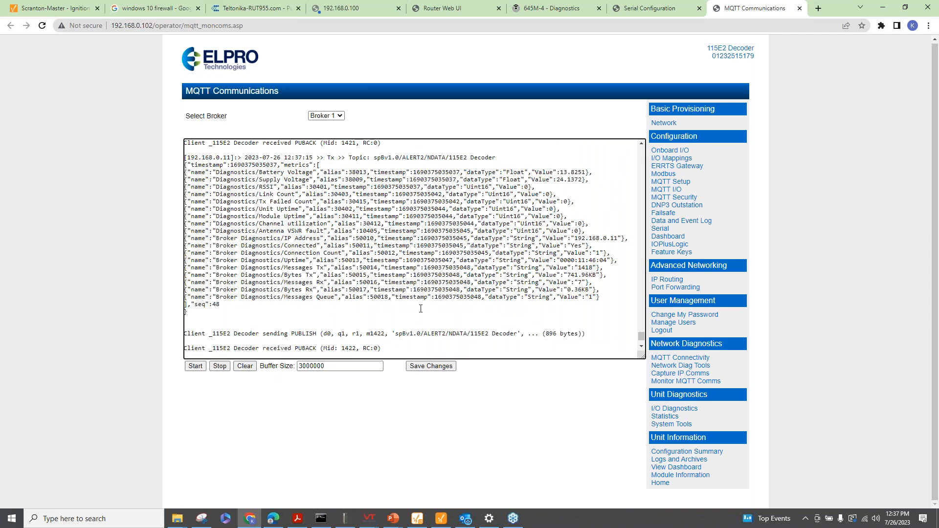
scroll(264, 177, up, 1)
scroll(256, 176, up, 1)
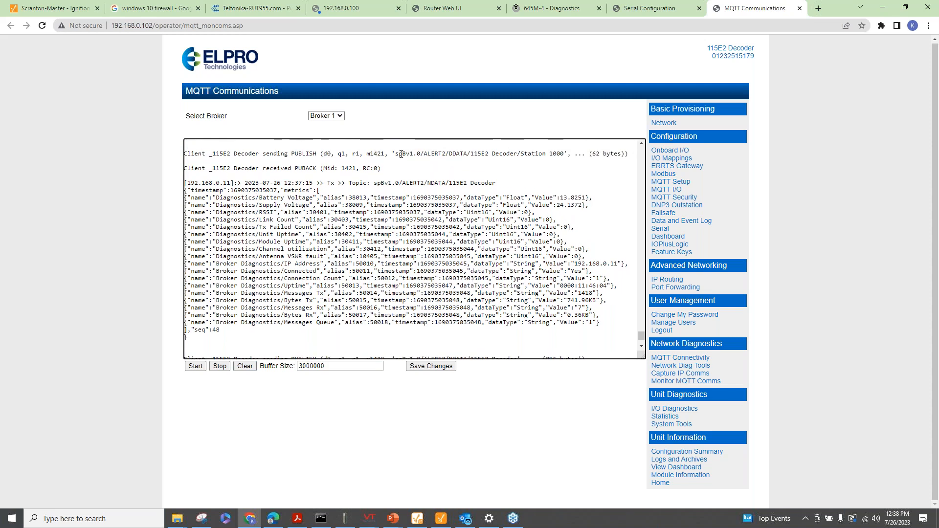
drag(396, 153, 464, 160)
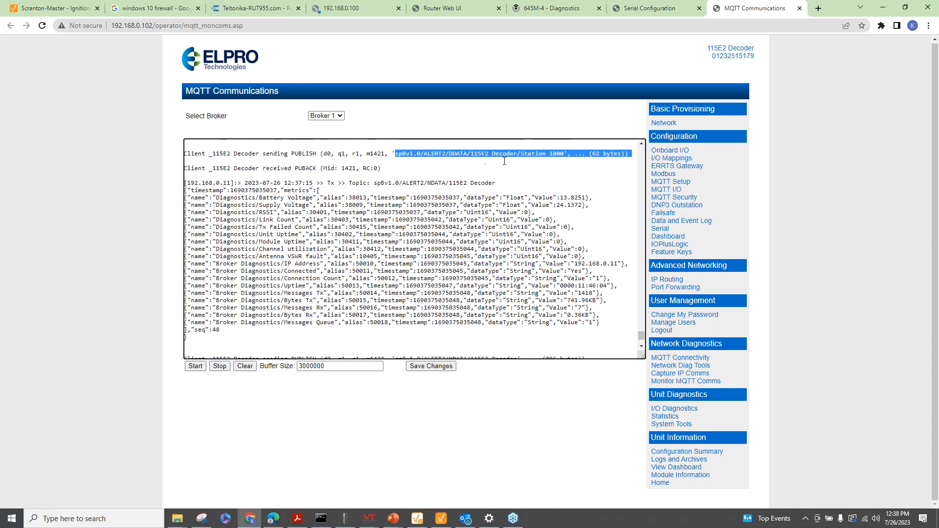
click(454, 182)
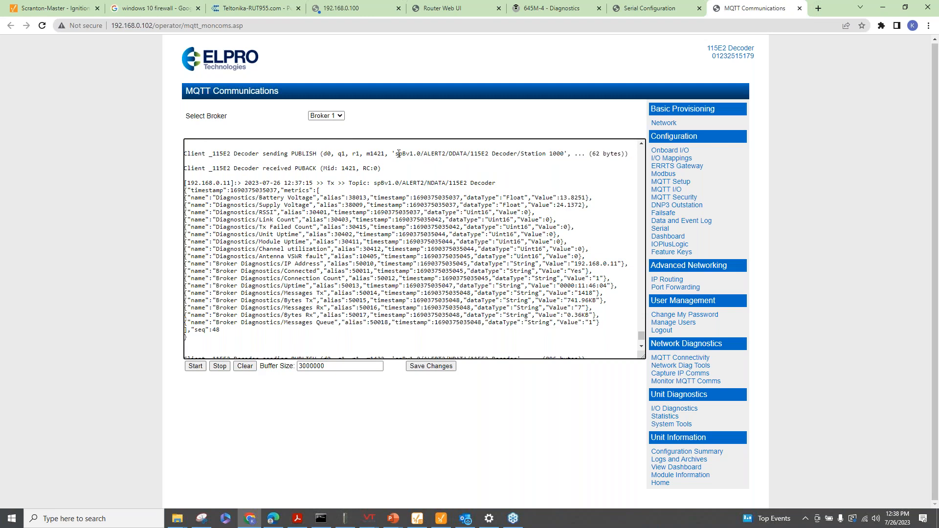
drag(397, 153, 607, 154)
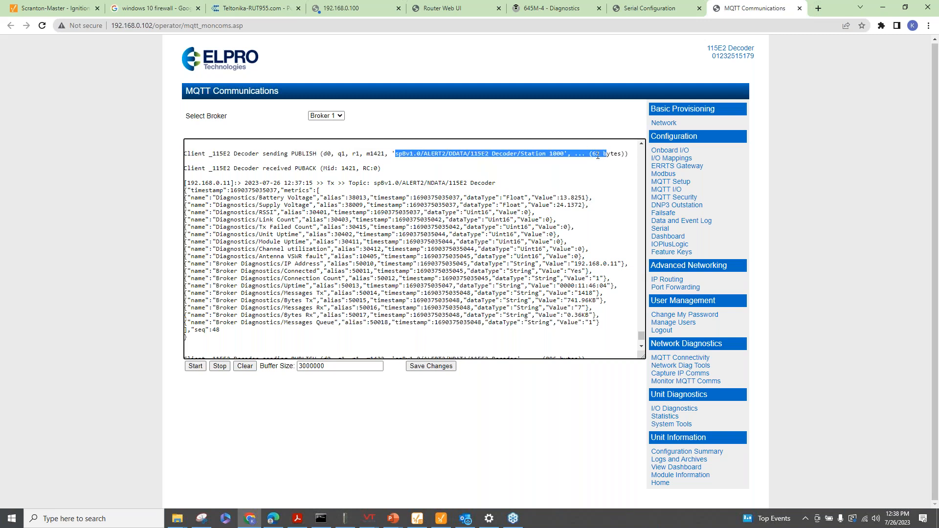
click(482, 166)
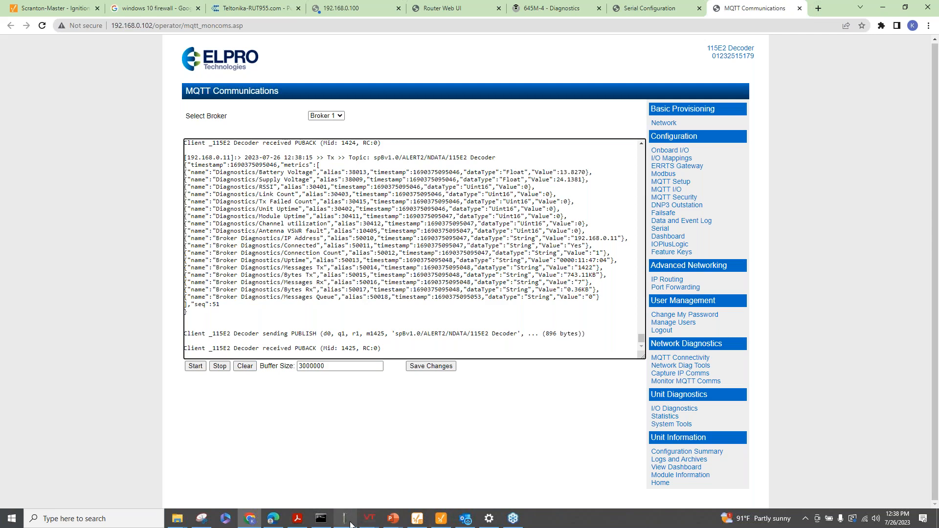
Bring the Demo#3 ALERT2 flood monitoring slide show back to the front
mouse_move(350, 524)
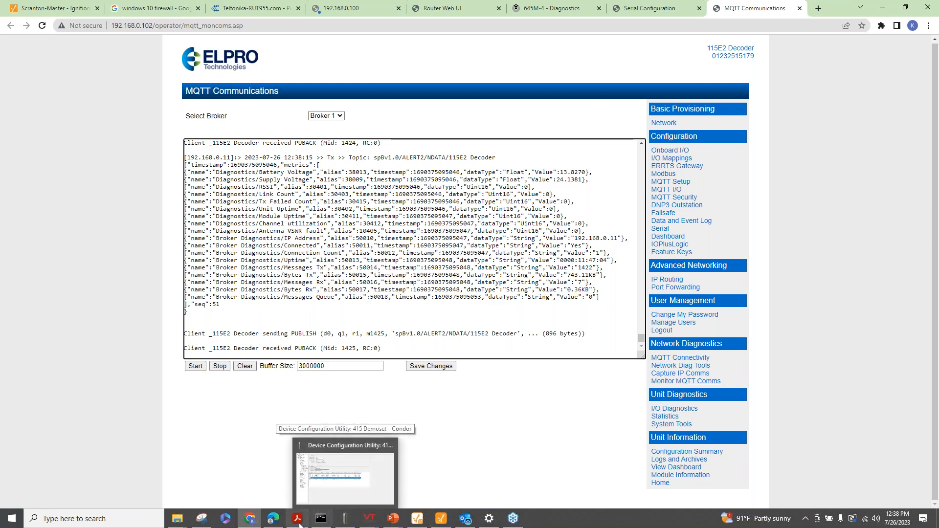
mouse_move(393, 519)
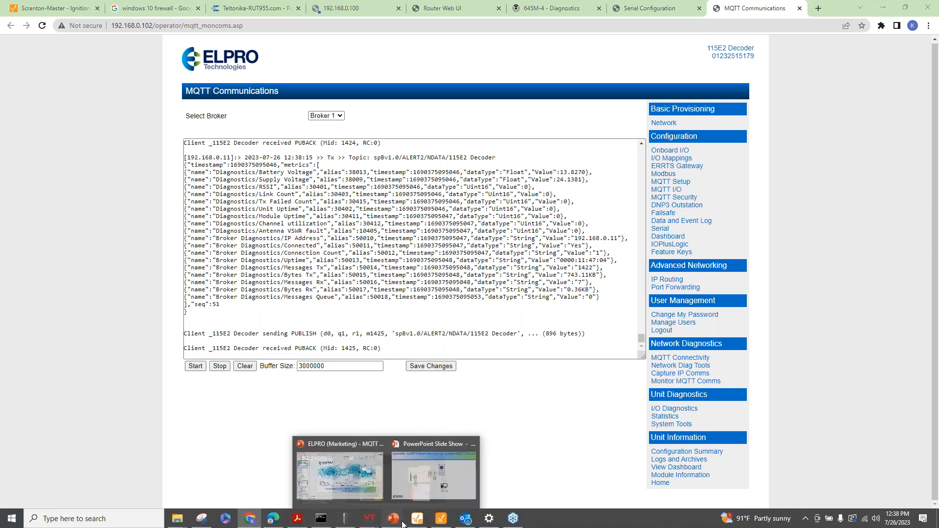
click(435, 494)
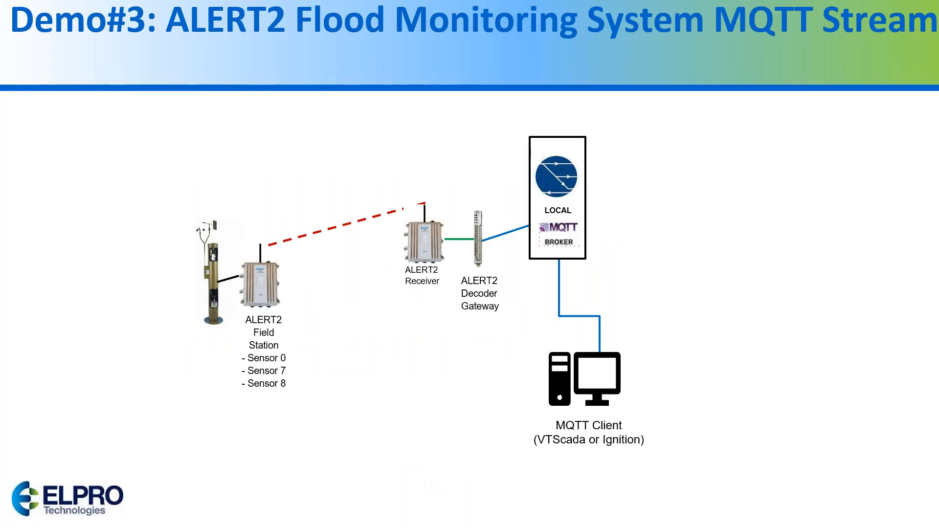